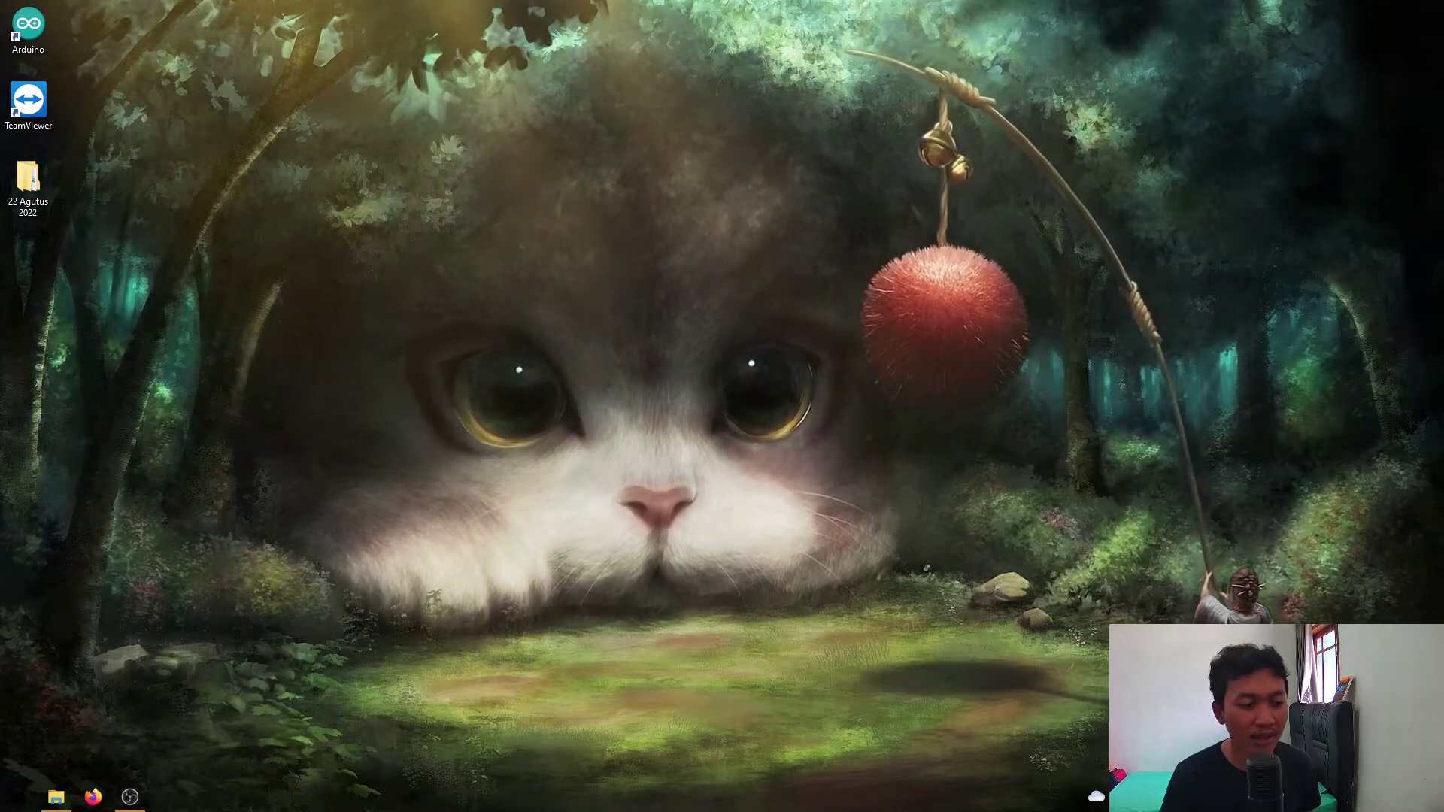
Switch to Firefox, search the web for "thonny" and open the official thonny.org site.
left_click(93, 797)
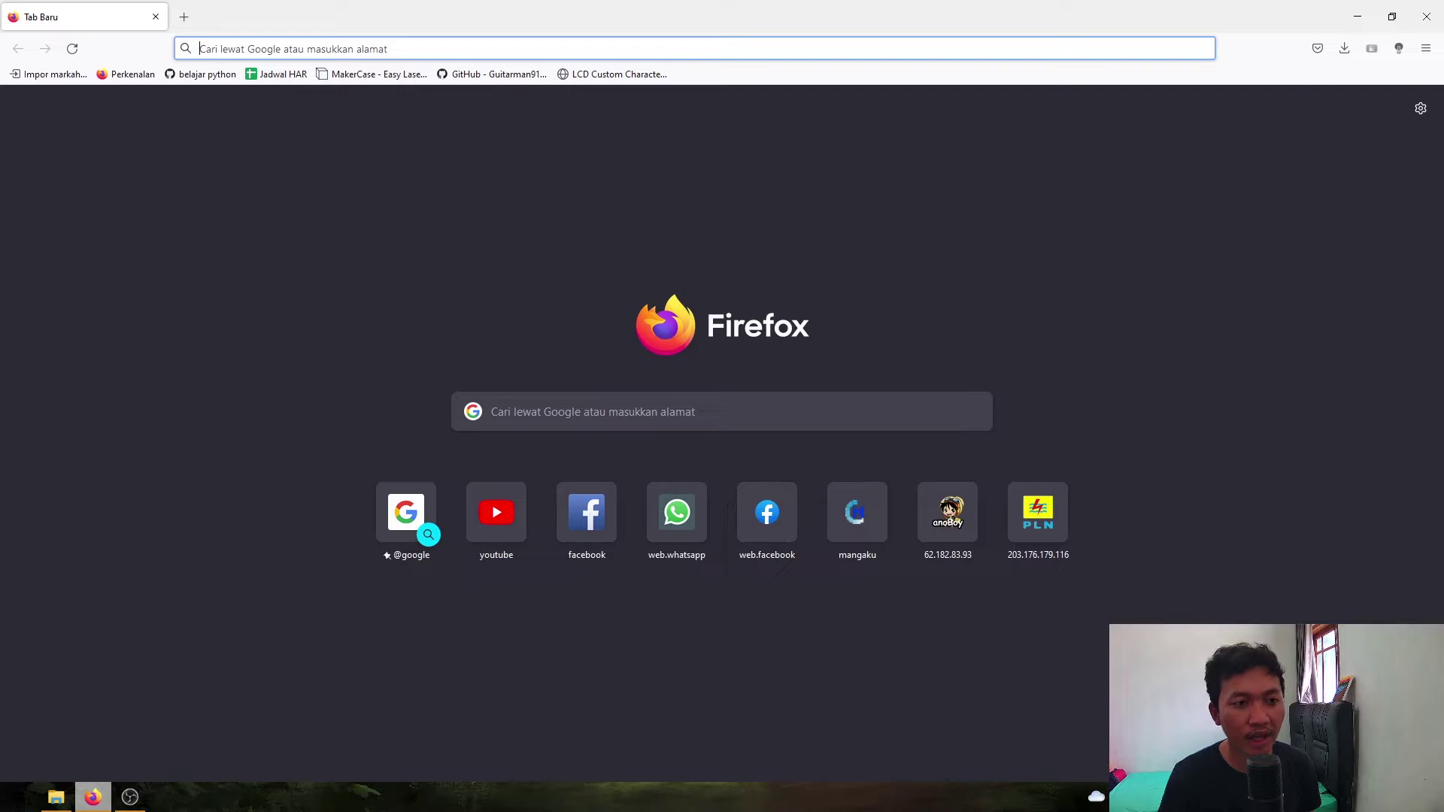
type("thonny")
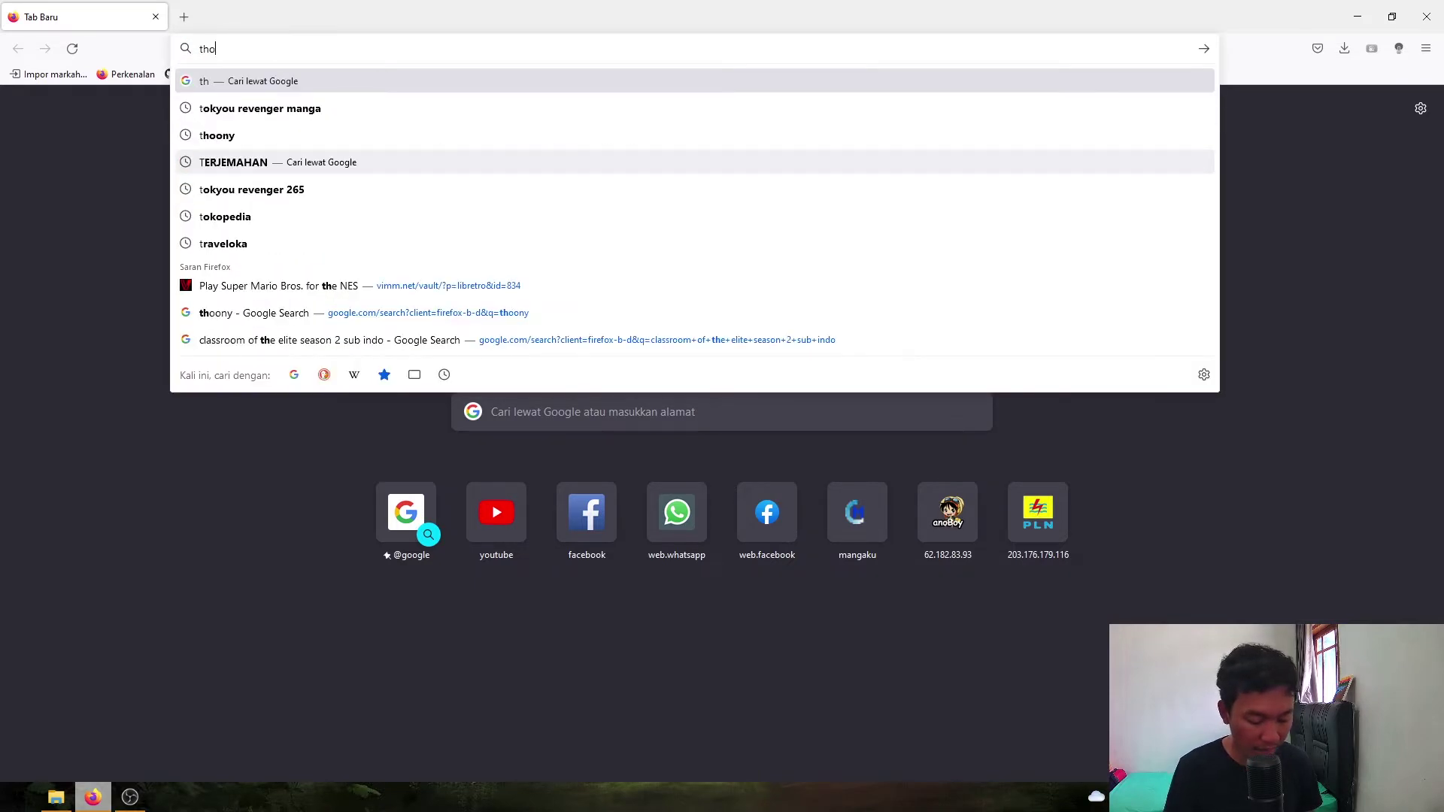
key("Return")
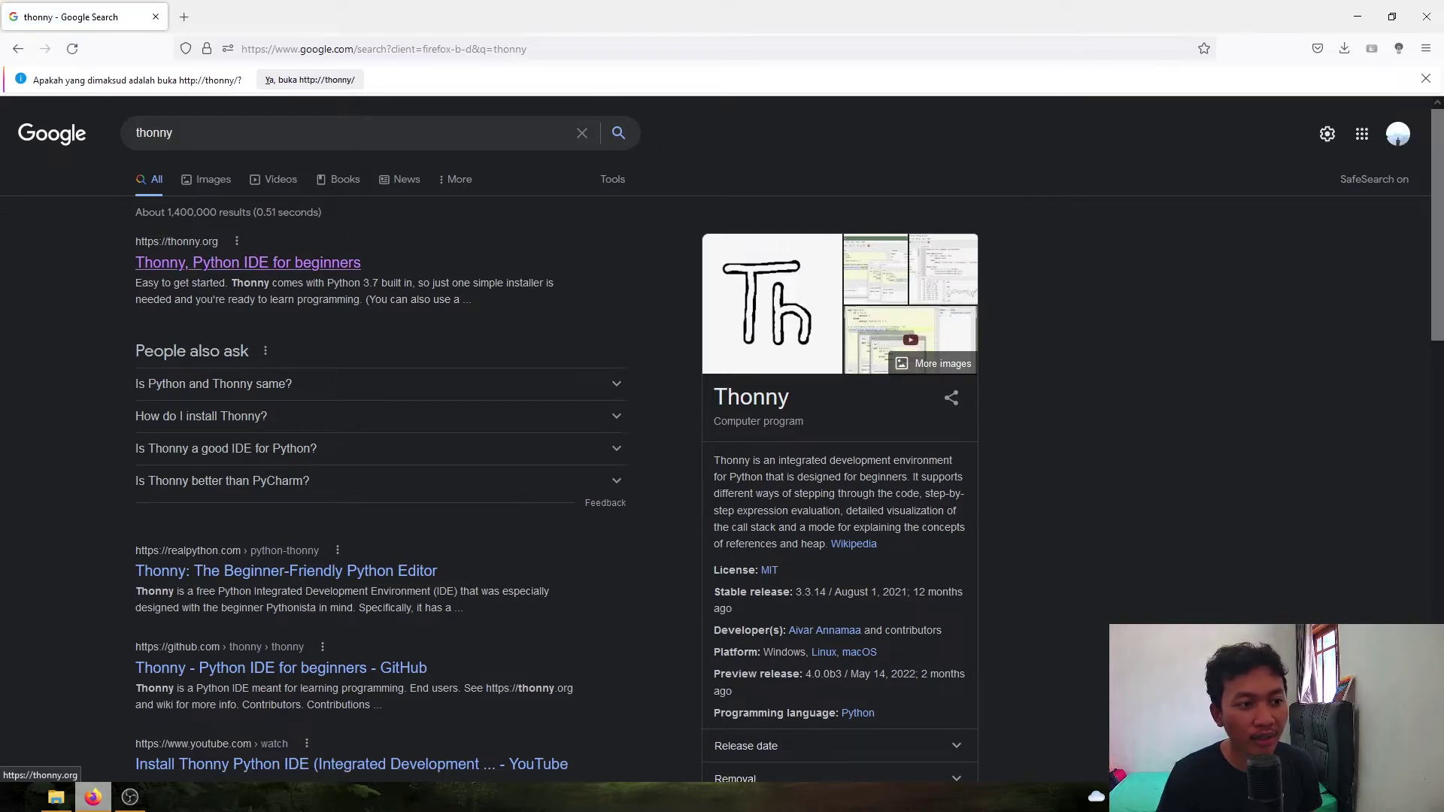
left_click(248, 263)
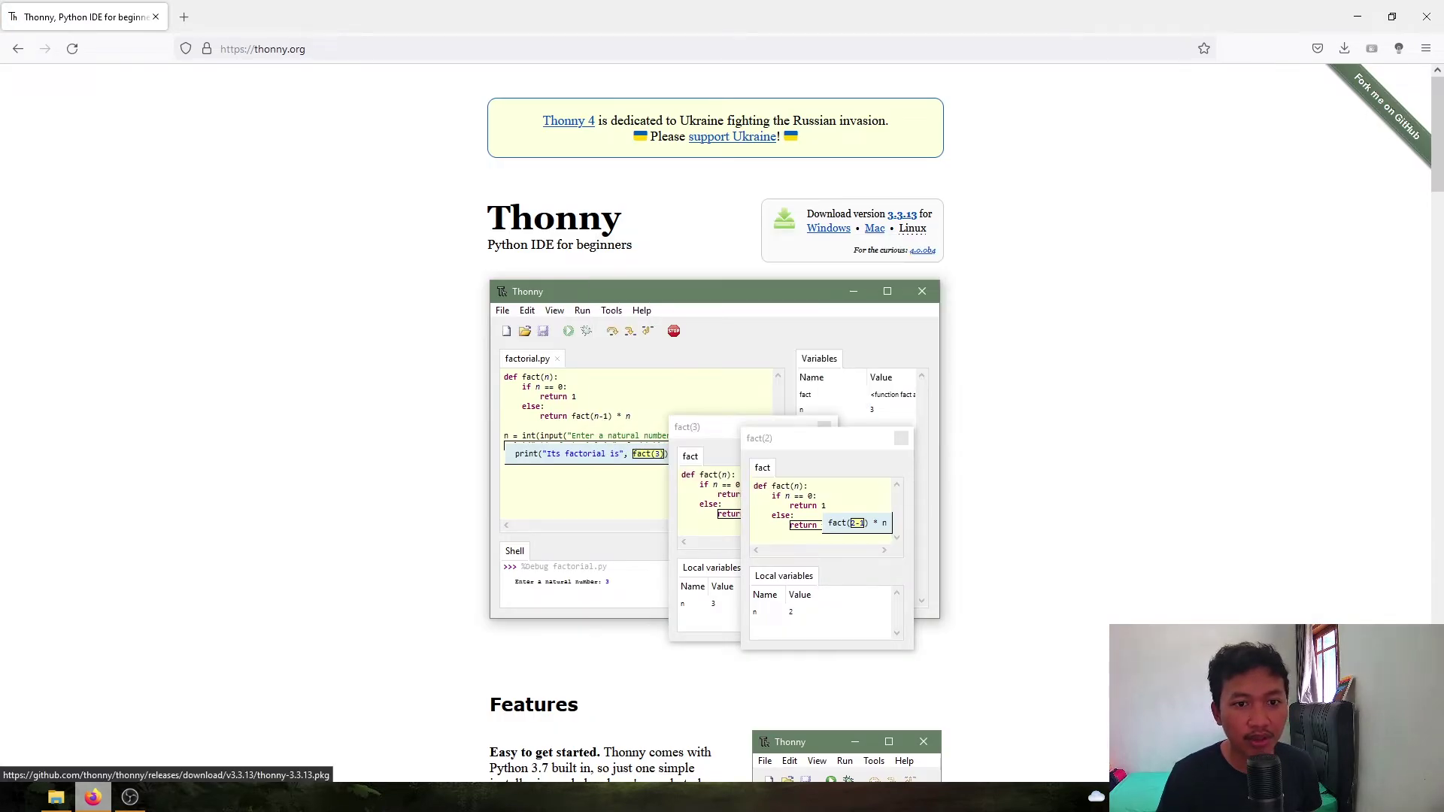
Download the Windows installer of Thonny version 3.3.13.
mouse_move(912, 228)
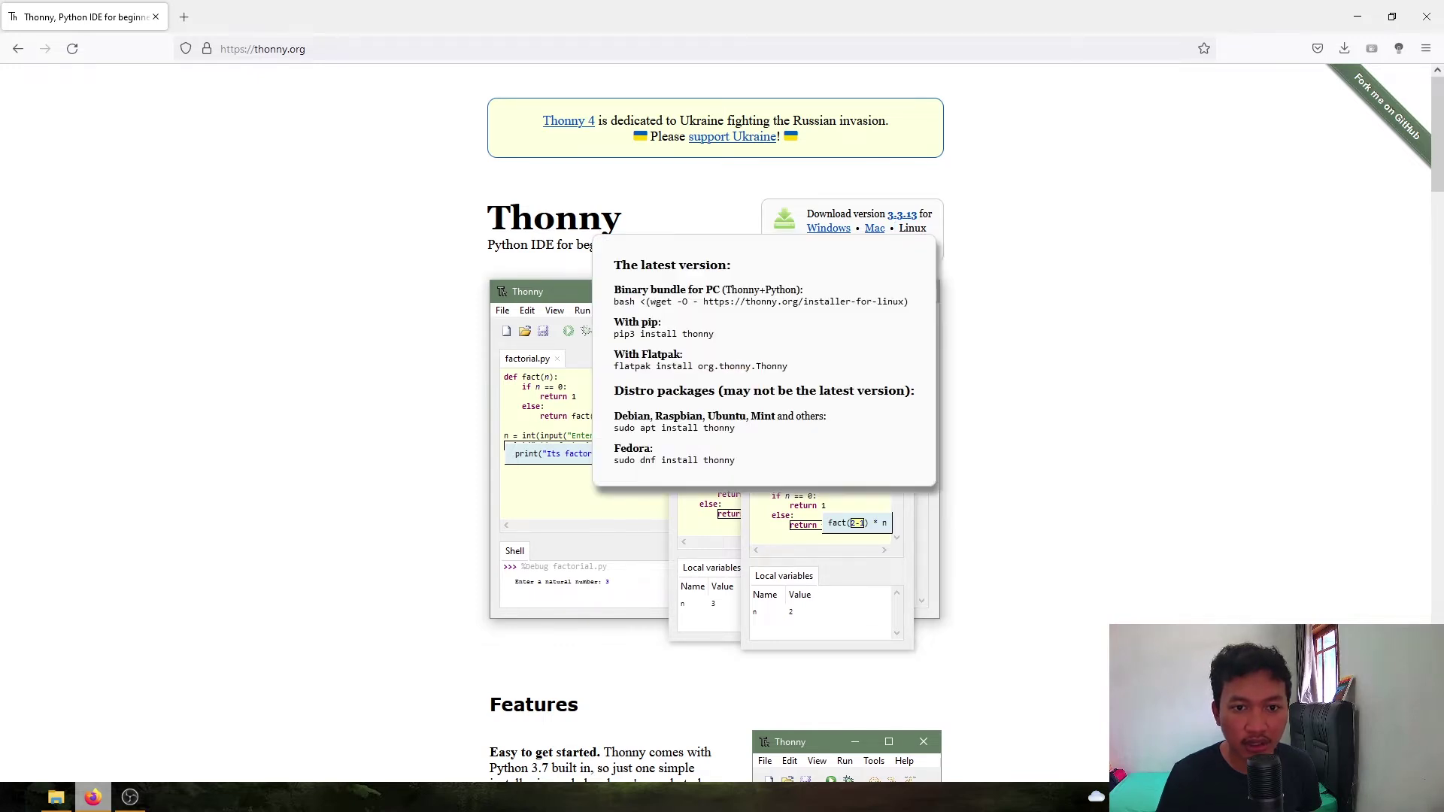
left_click_drag(907, 227, 921, 228)
scroll(715, 421, "down", 8)
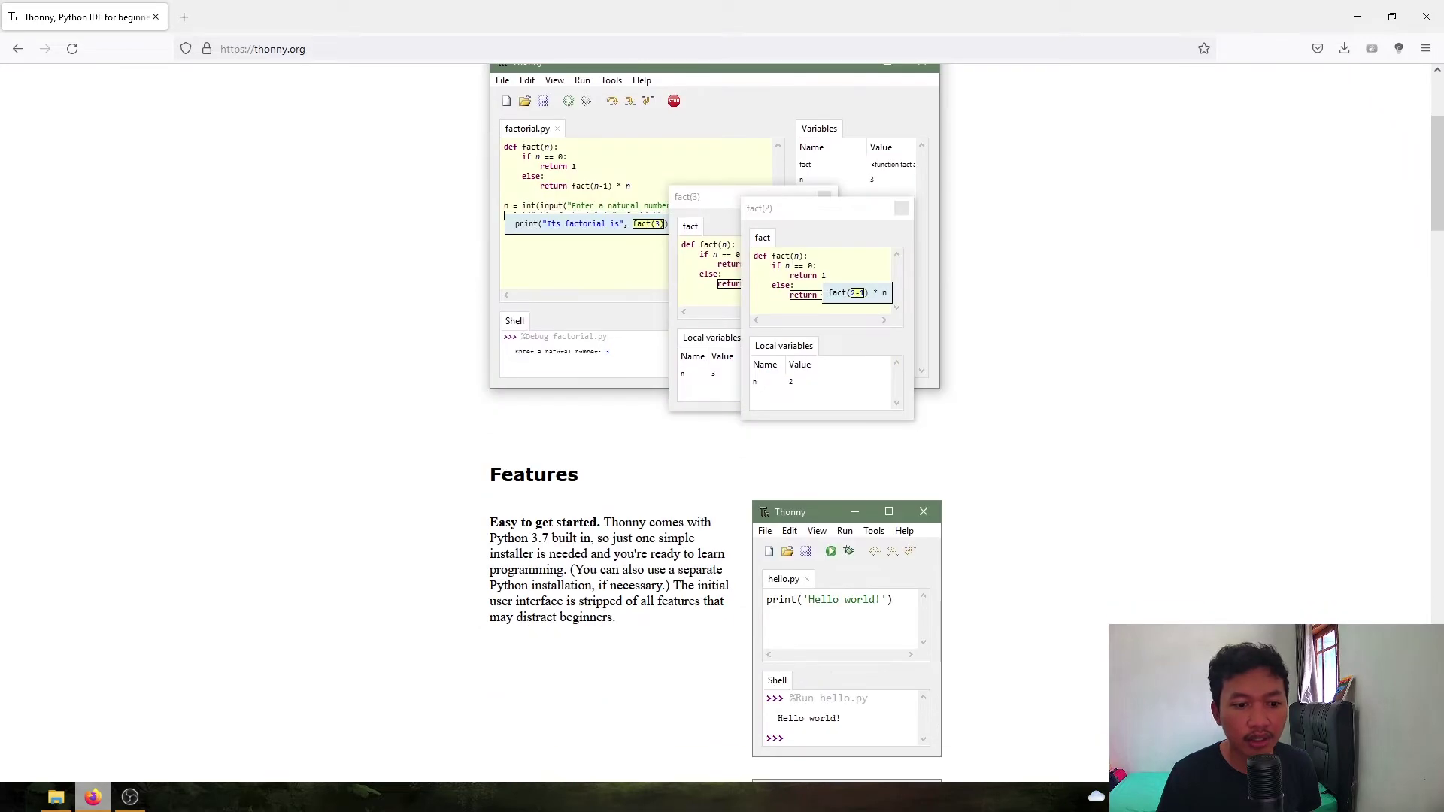
scroll(714, 421, "up", 5)
scroll(714, 421, "up", 3)
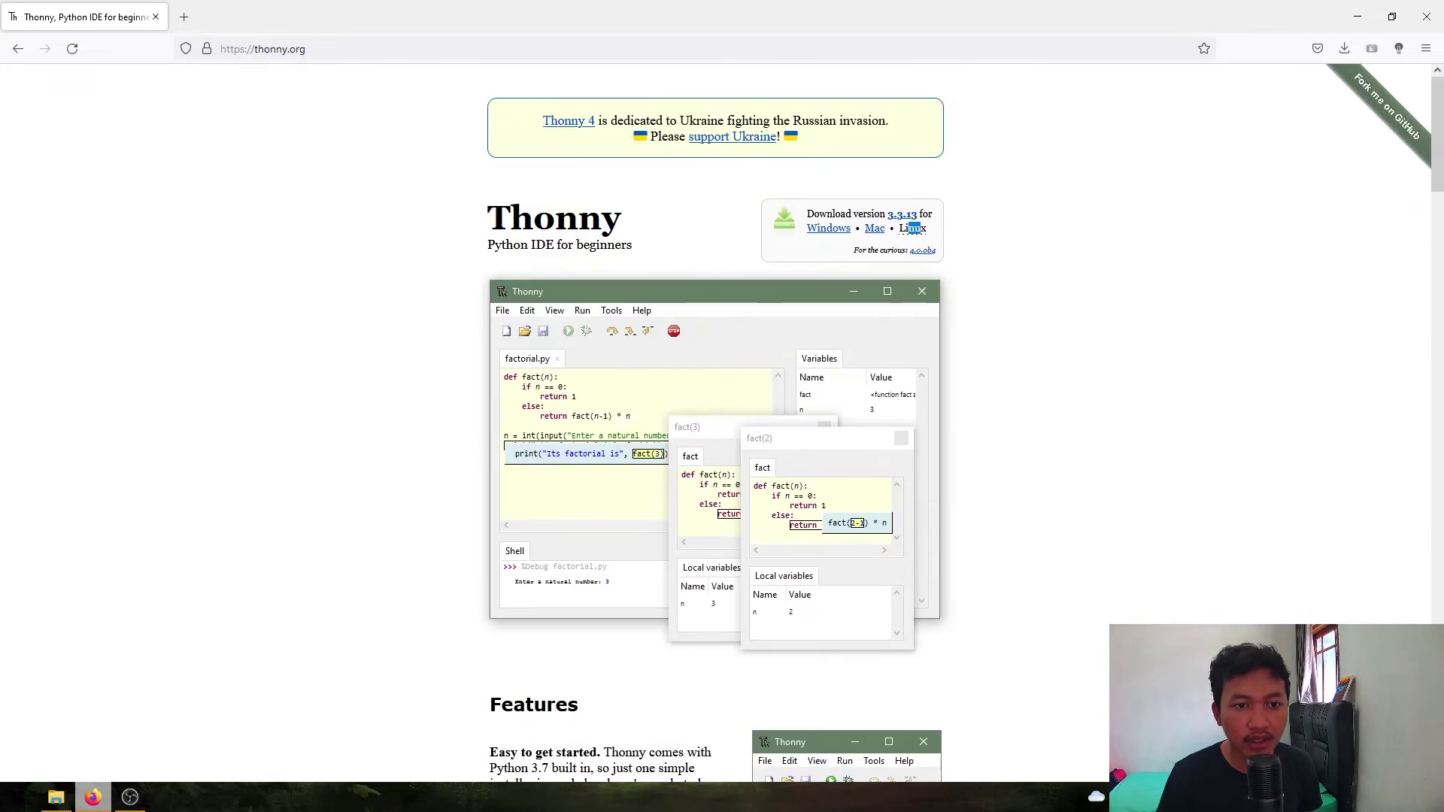
left_click(828, 228)
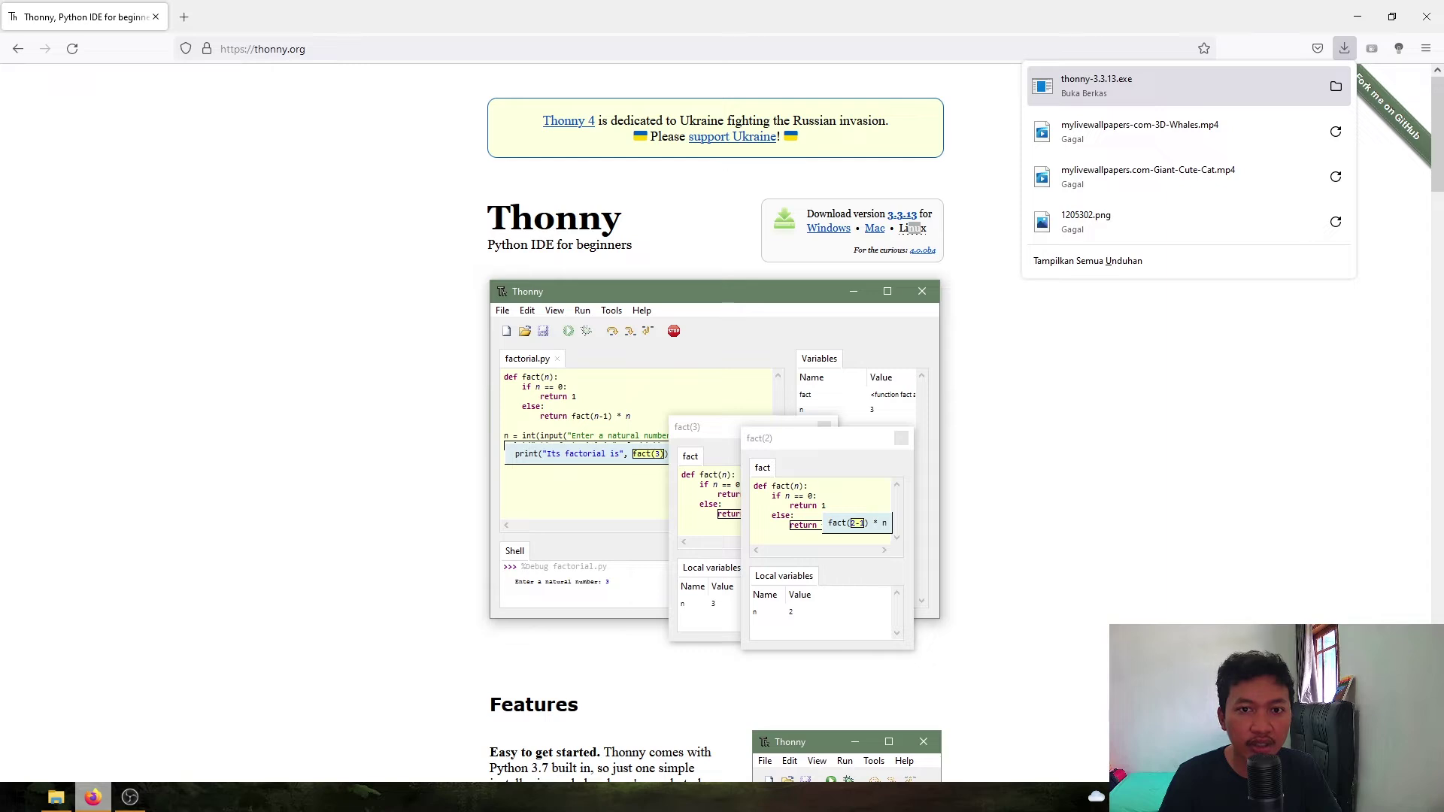
Run the downloaded thonny-3.3.13.exe and install Thonny, accepting the license agreement and enabling the desktop icon.
left_click(1091, 86)
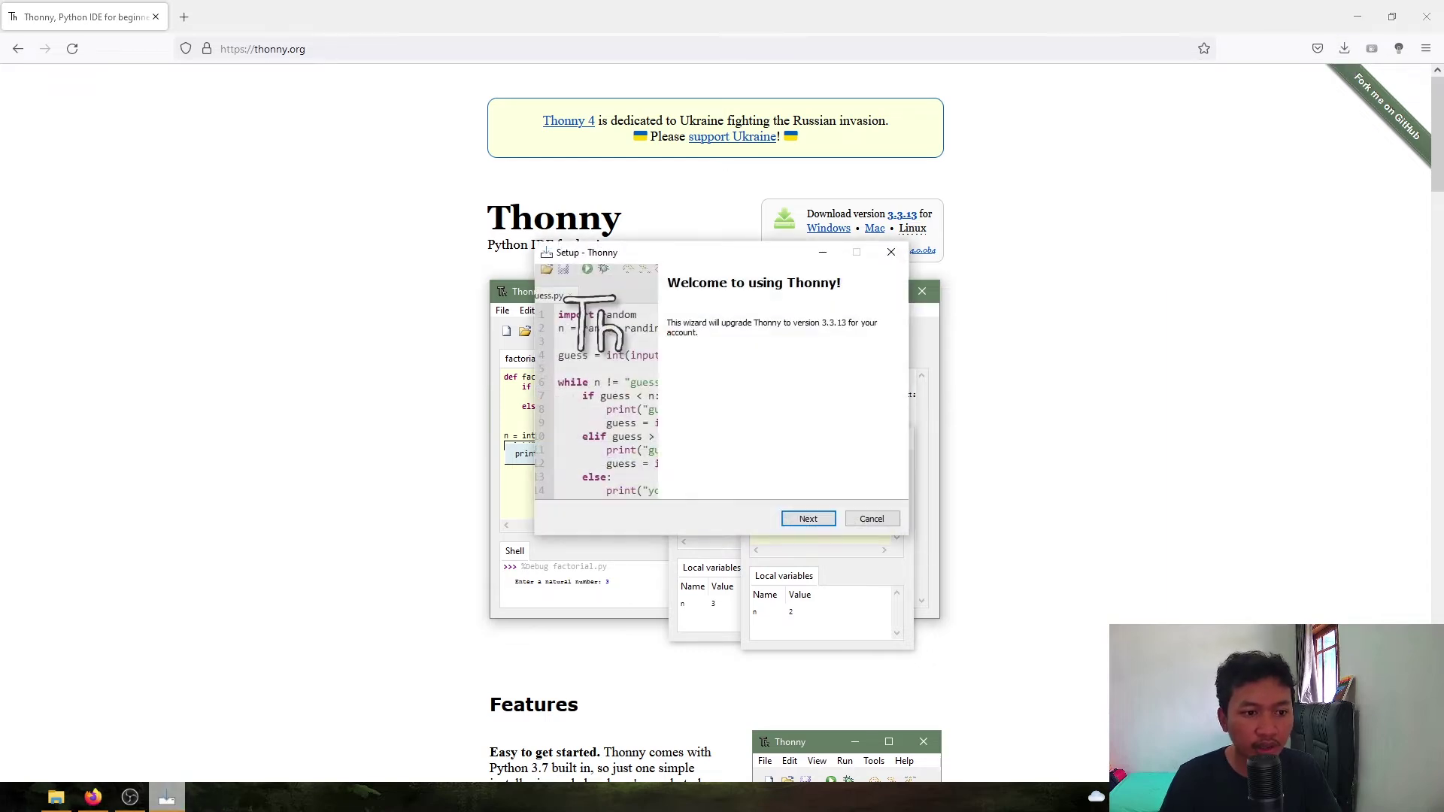
left_click_drag(707, 253, 704, 236)
left_click(806, 503)
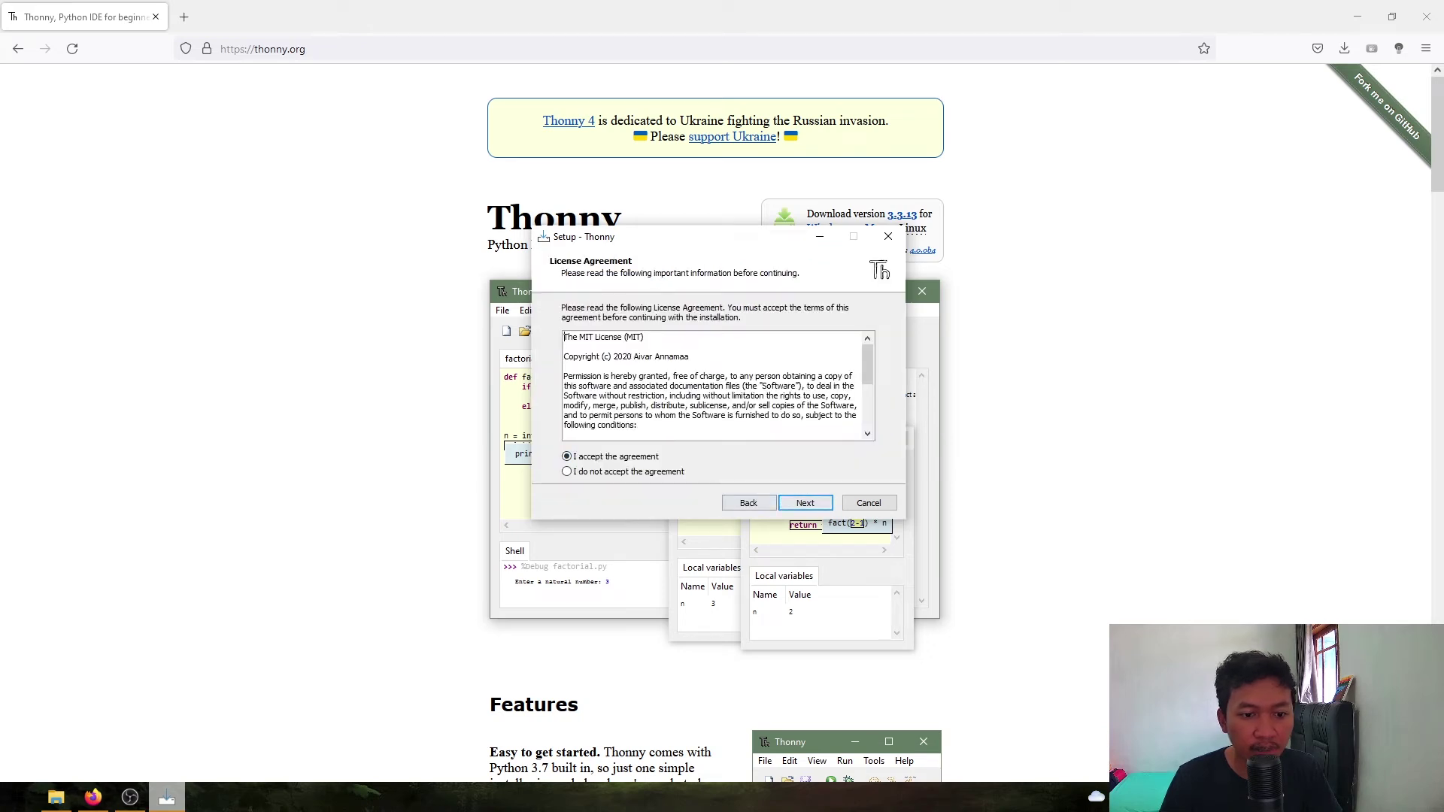
left_click(805, 504)
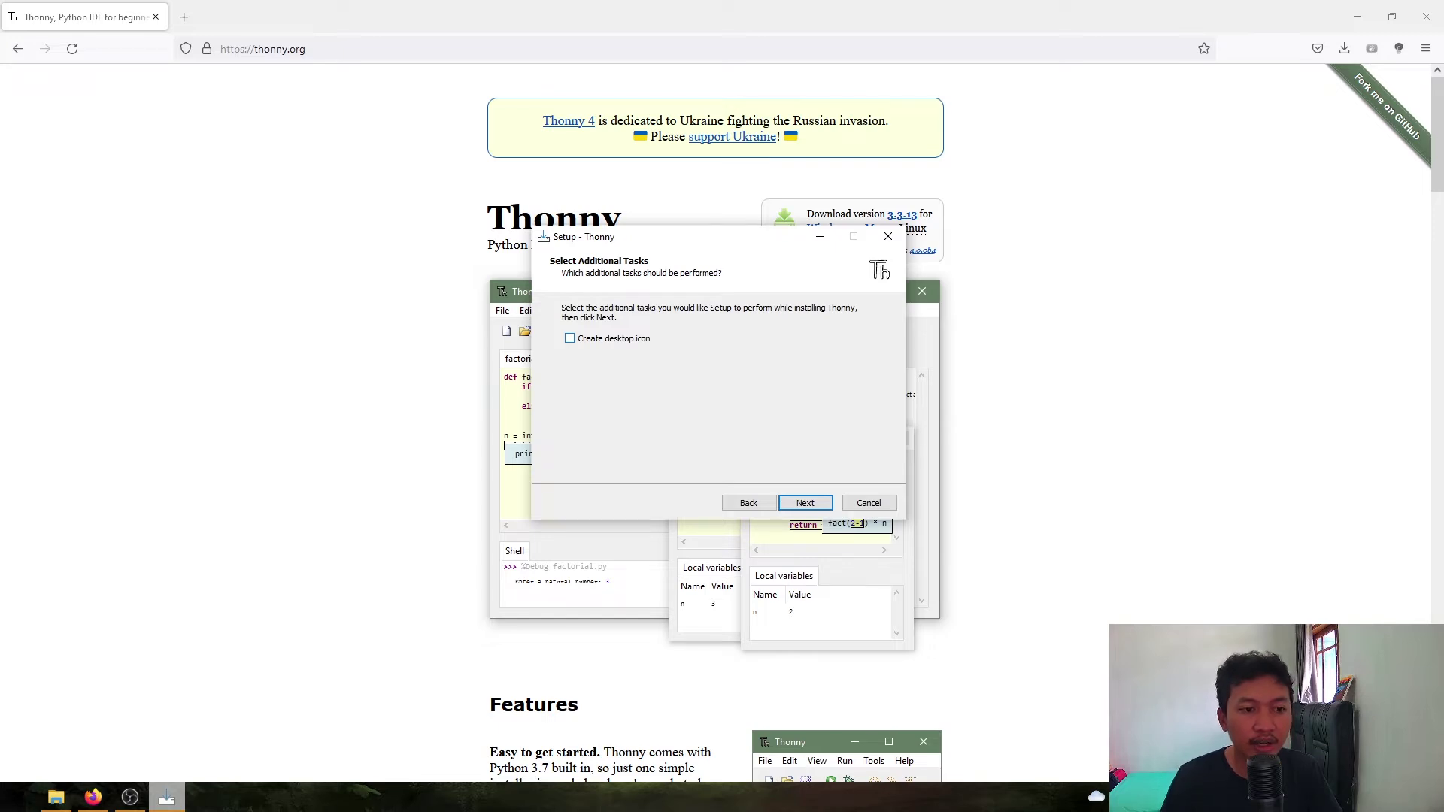
left_click(569, 338)
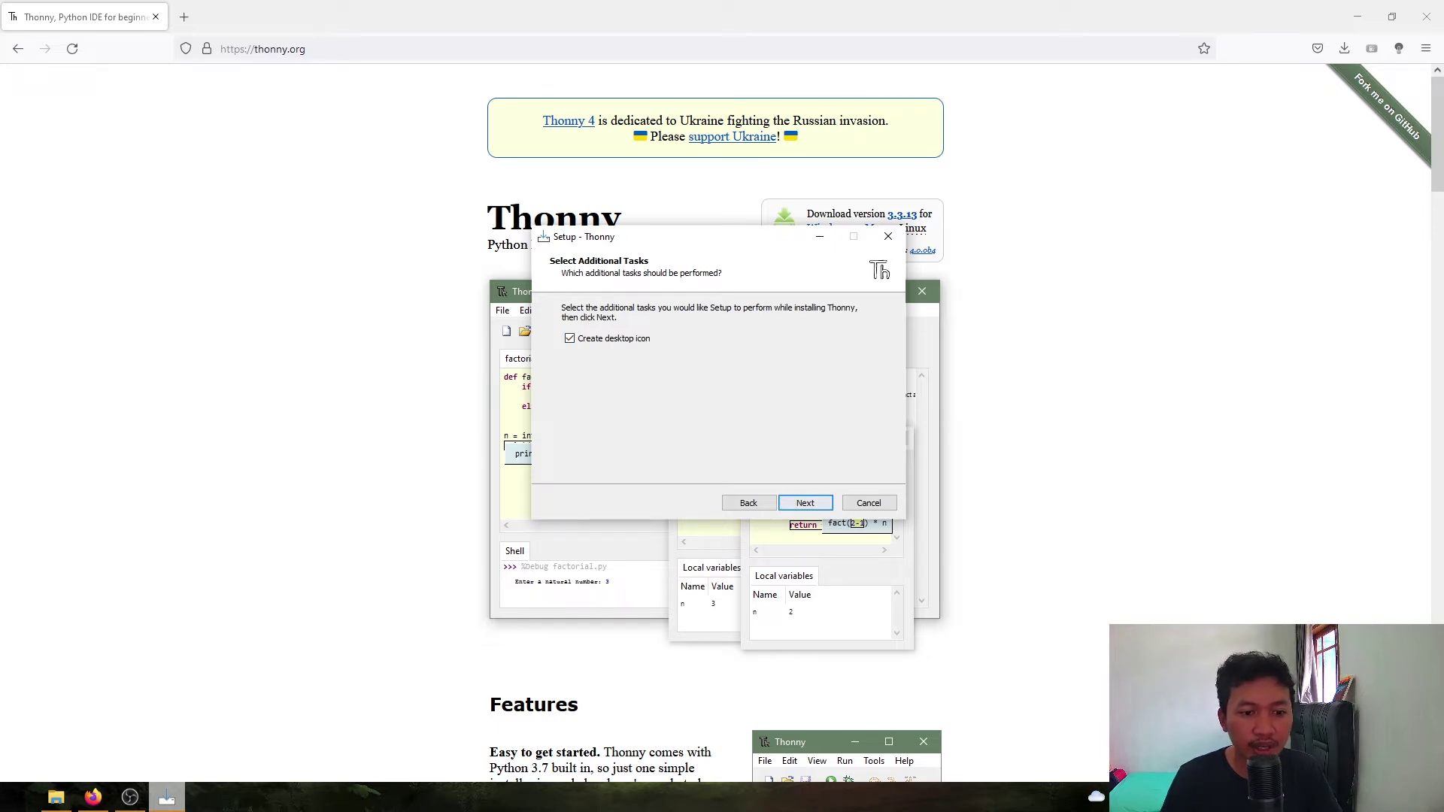
left_click(805, 502)
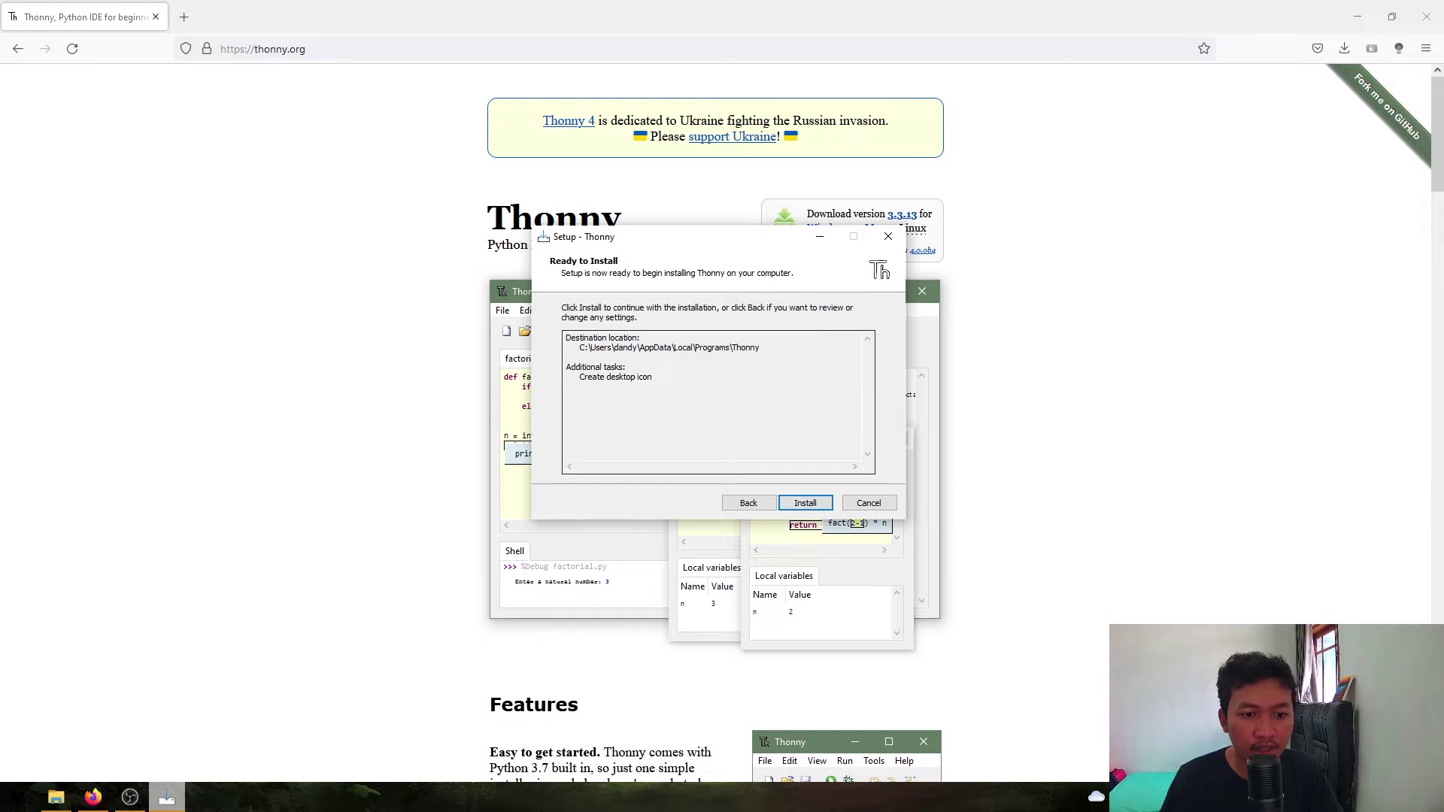
left_click(805, 502)
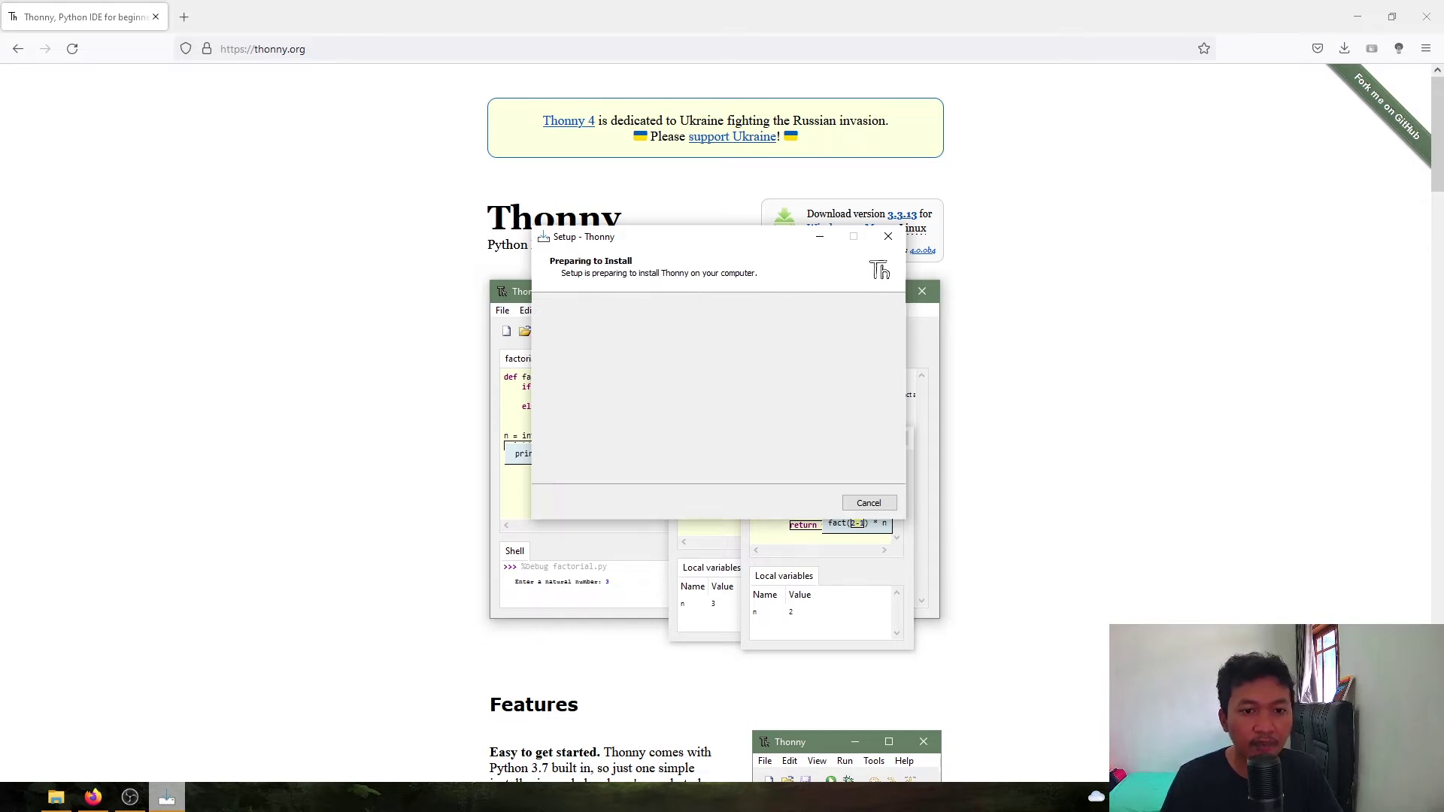
Finish the Thonny setup wizard with the browser minimized, and launch Thonny from the desktop.
left_click(1357, 17)
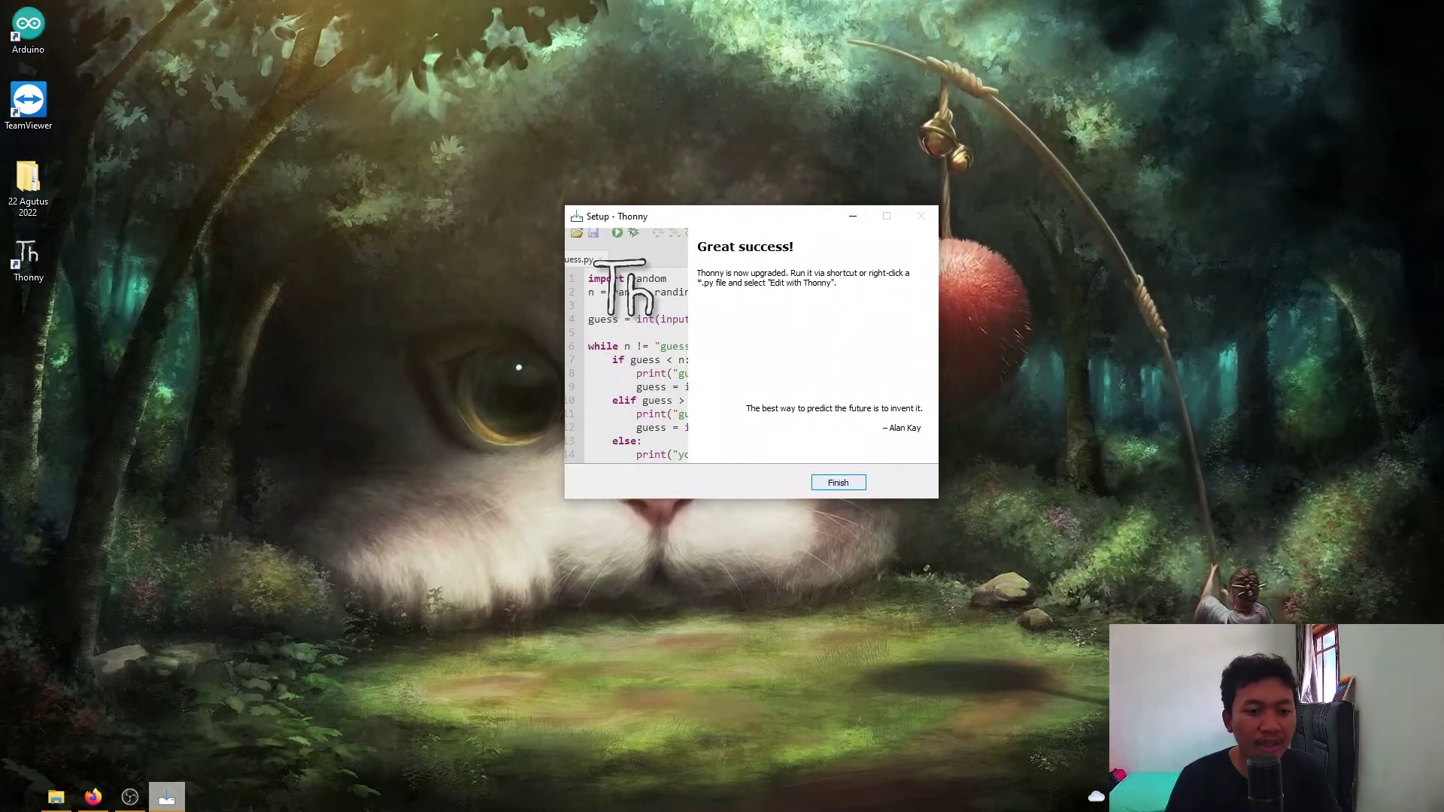
key("Return")
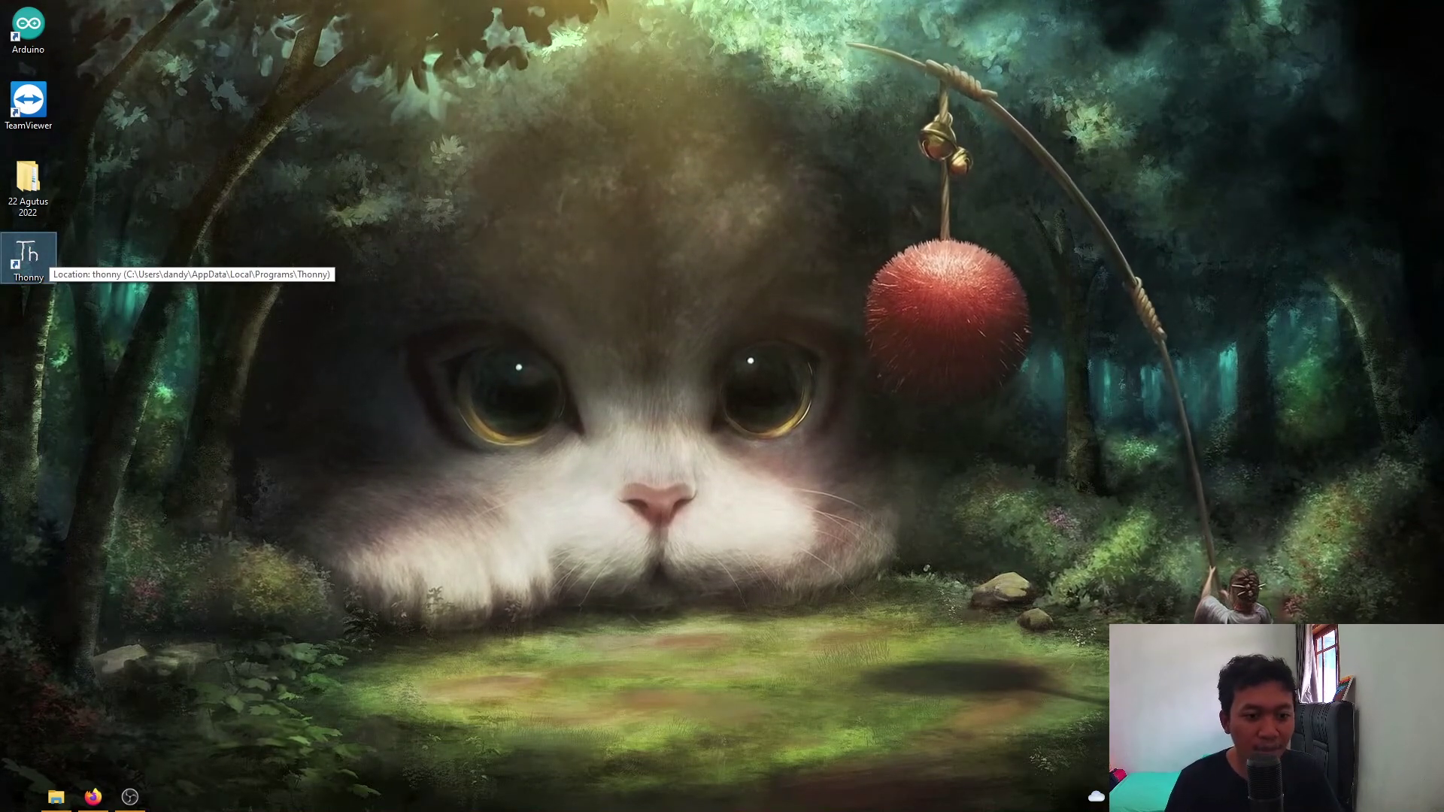
double_click(28, 256)
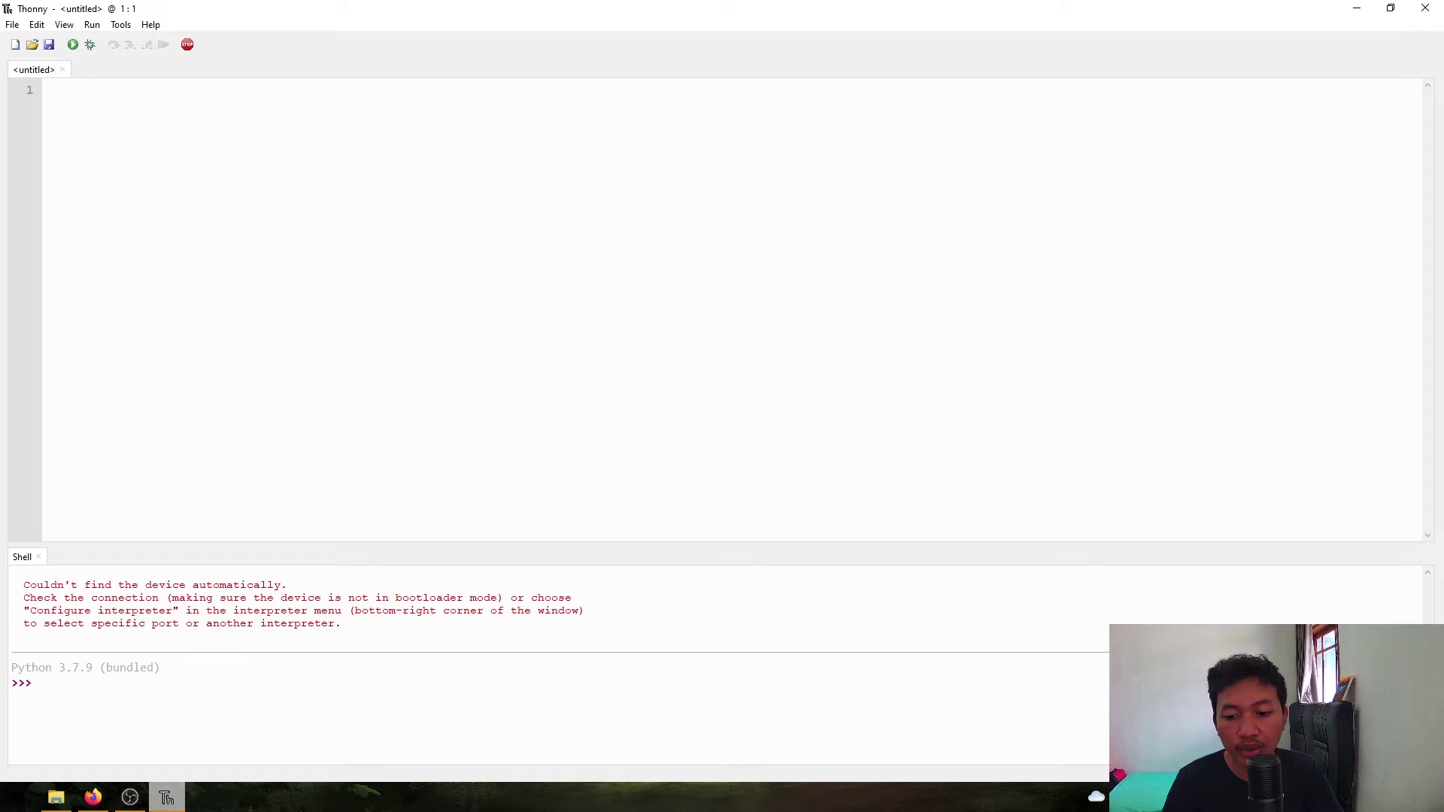
Write the line print ('Selamat Datang Penonton Channel PAsti Bisa!!!') in the untitled script, followed by an empty line.
left_click(46, 90)
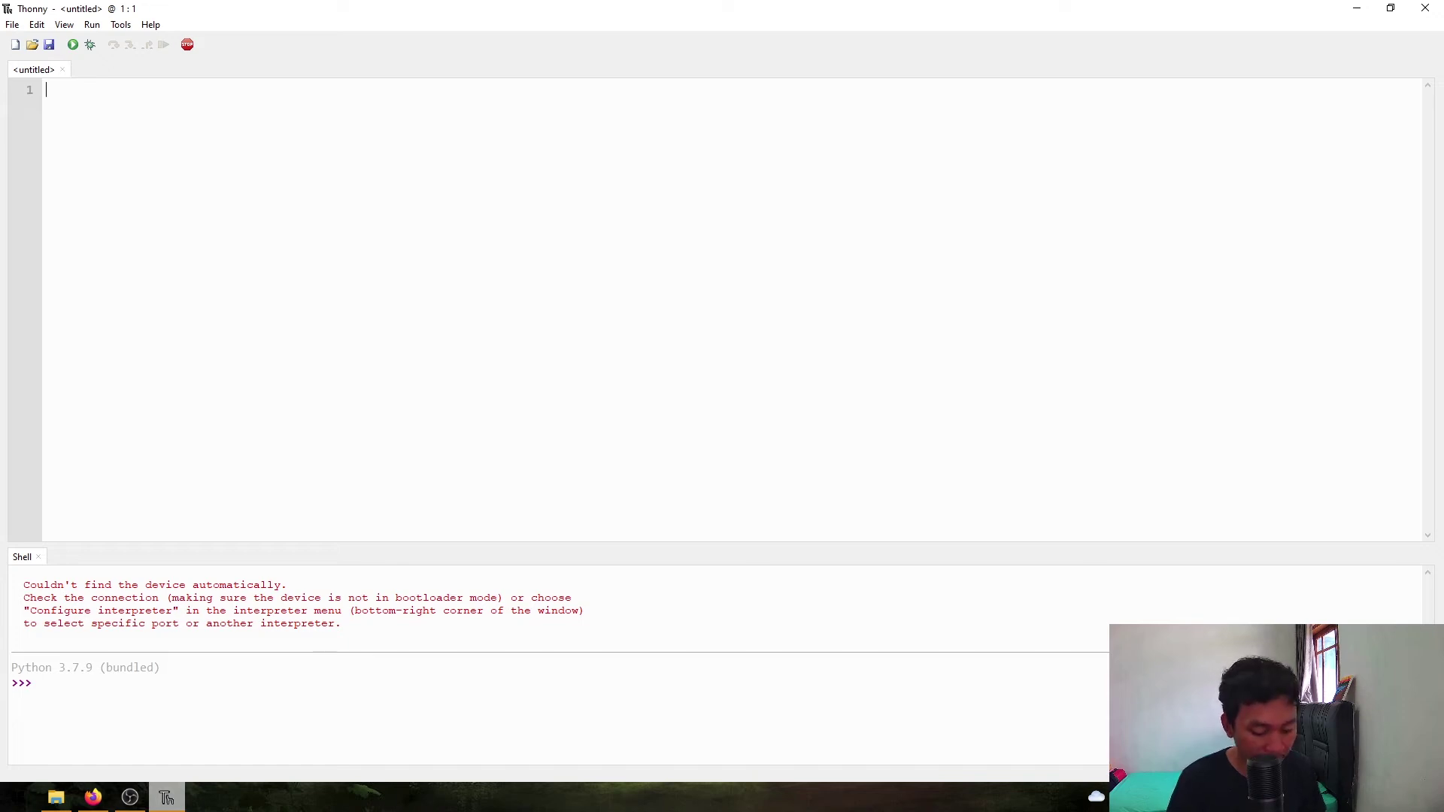
type("print")
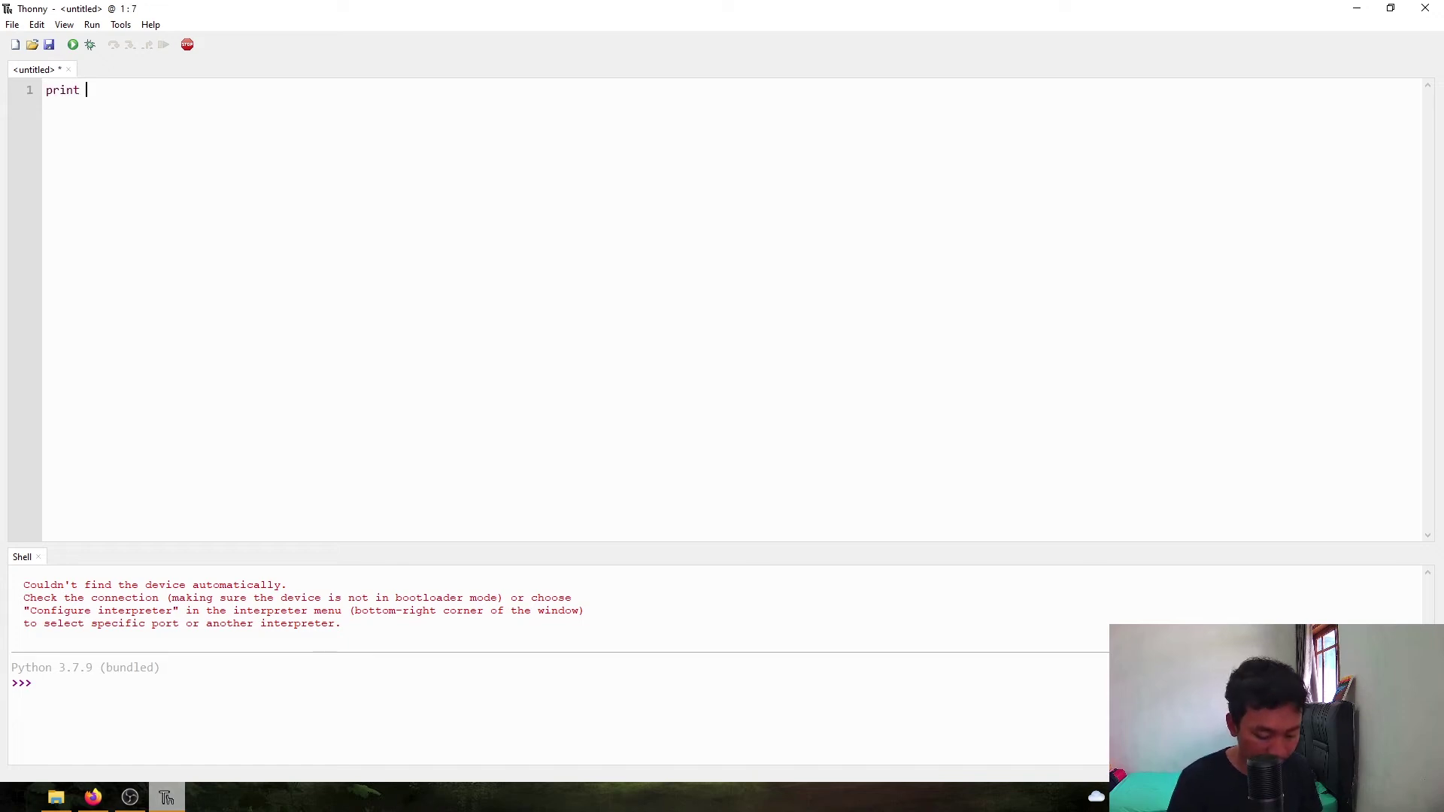
type(" \"Sel")
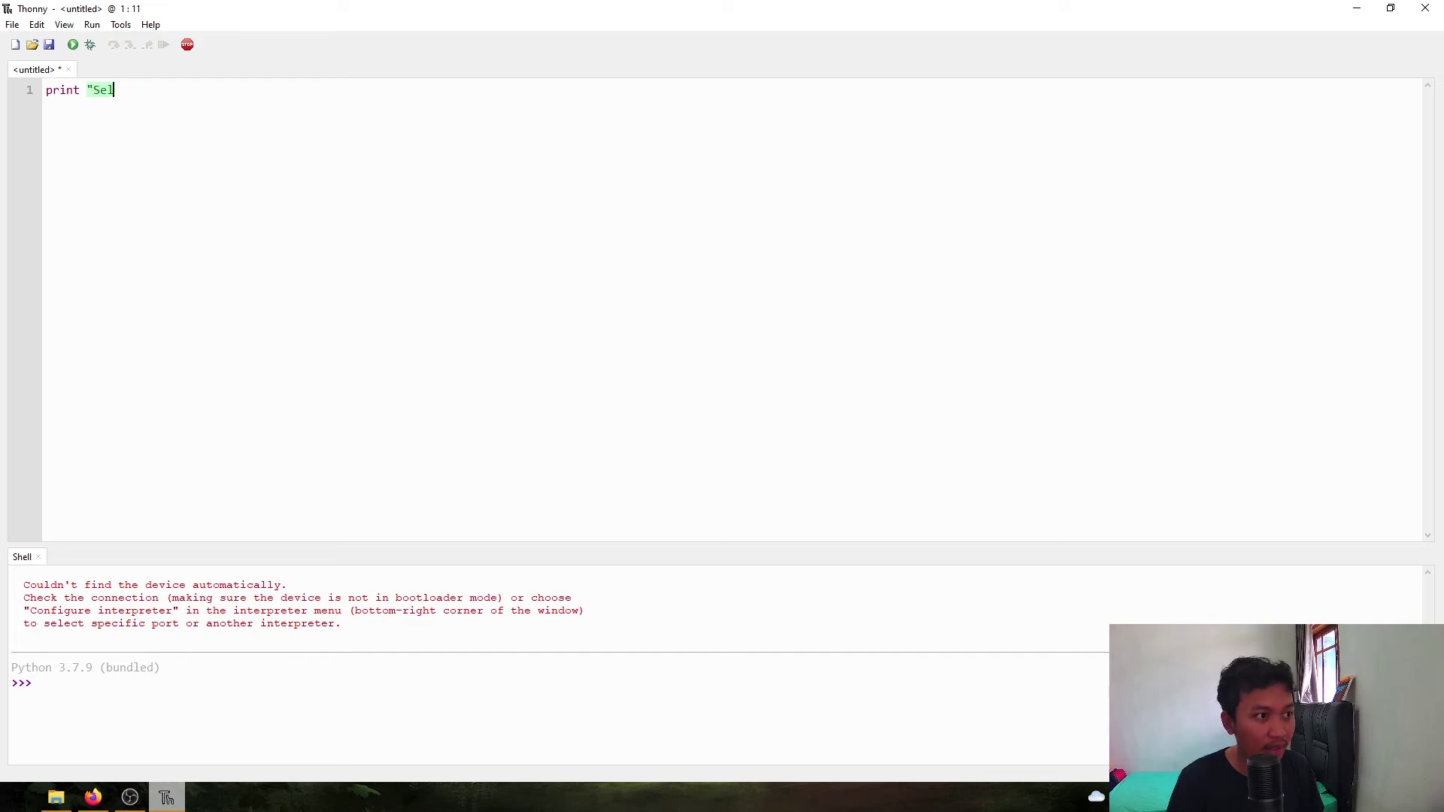
key("BackSpace")
key("BackSpace")
key("BackSpace")
key("BackSpace")
type("('")
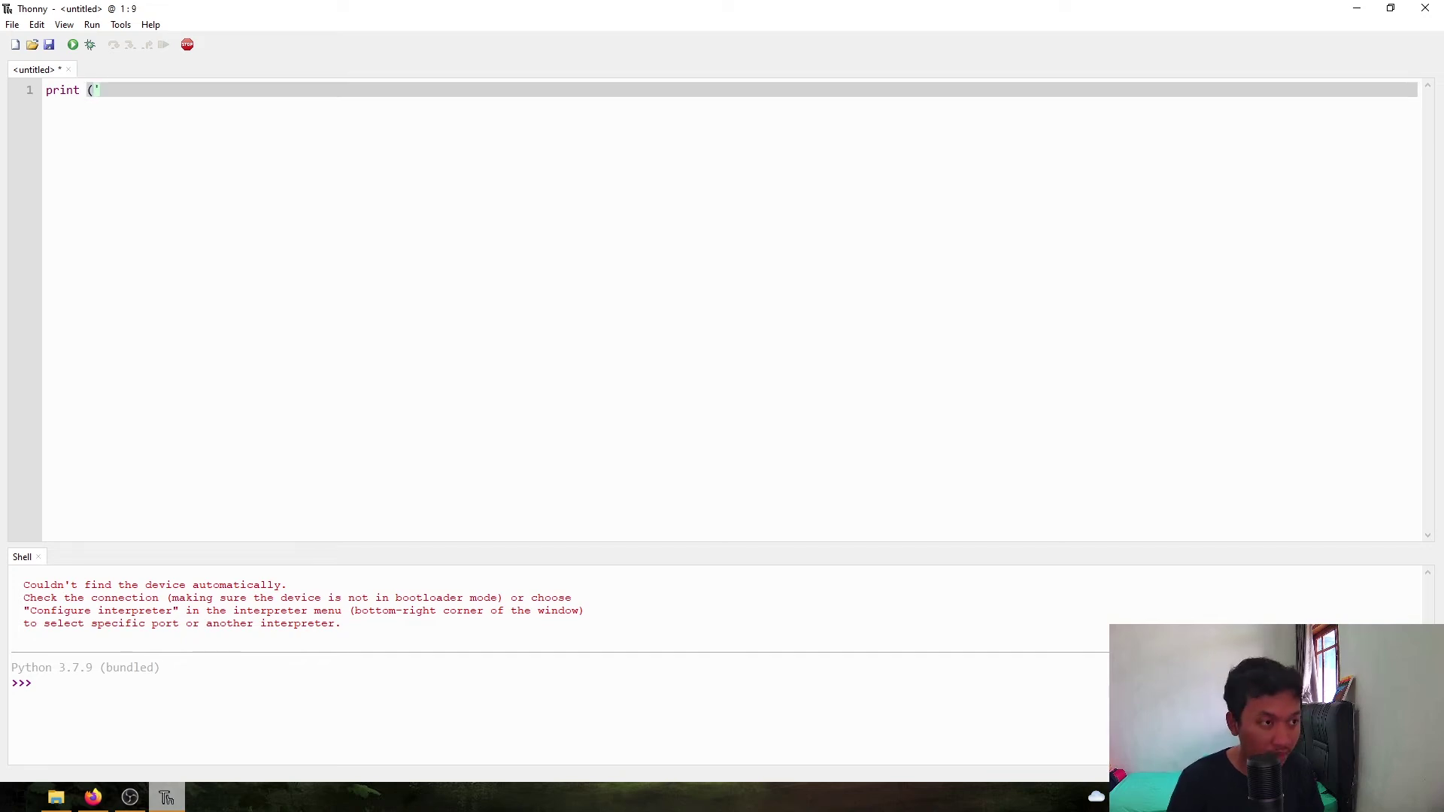
type("Selamat Data")
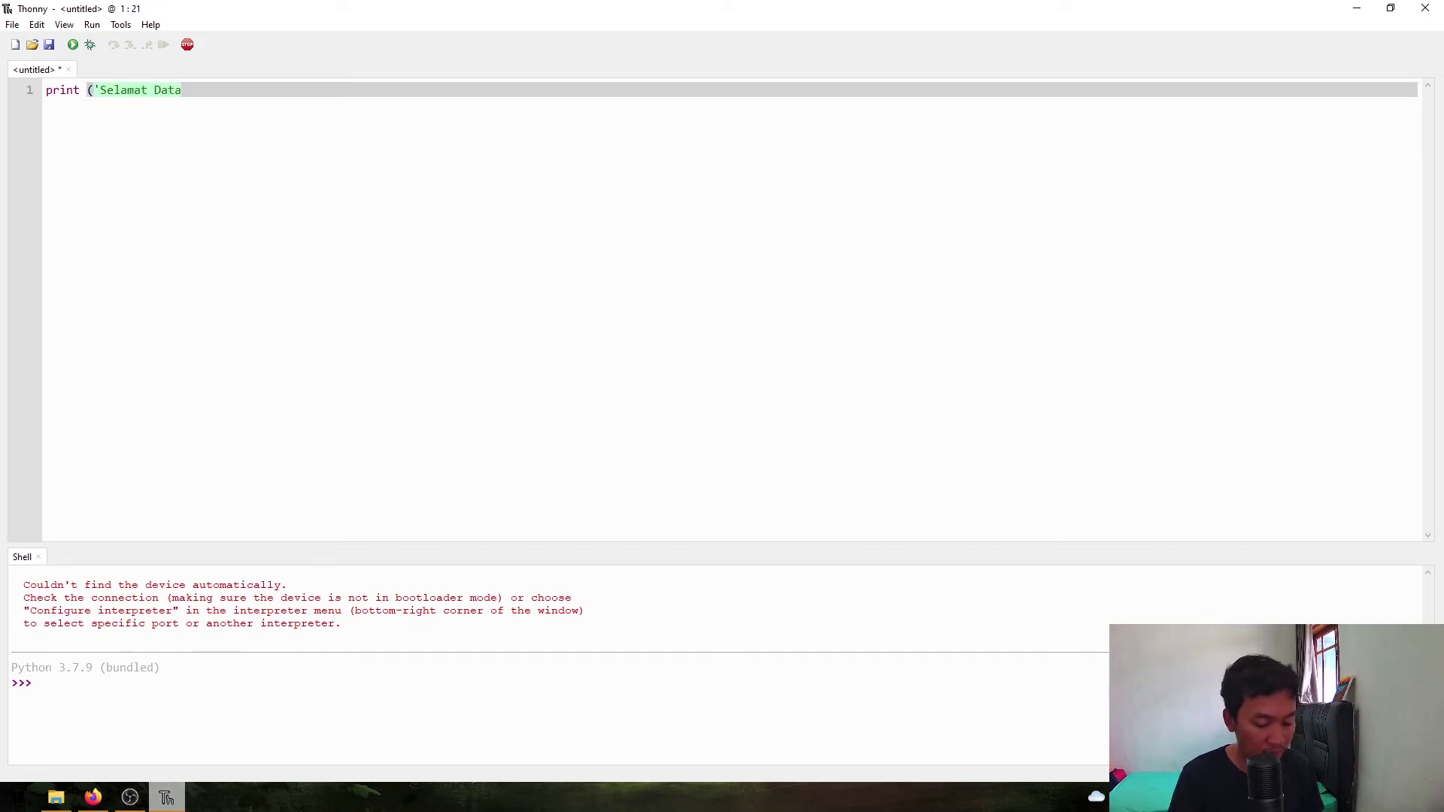
type("ng Pen")
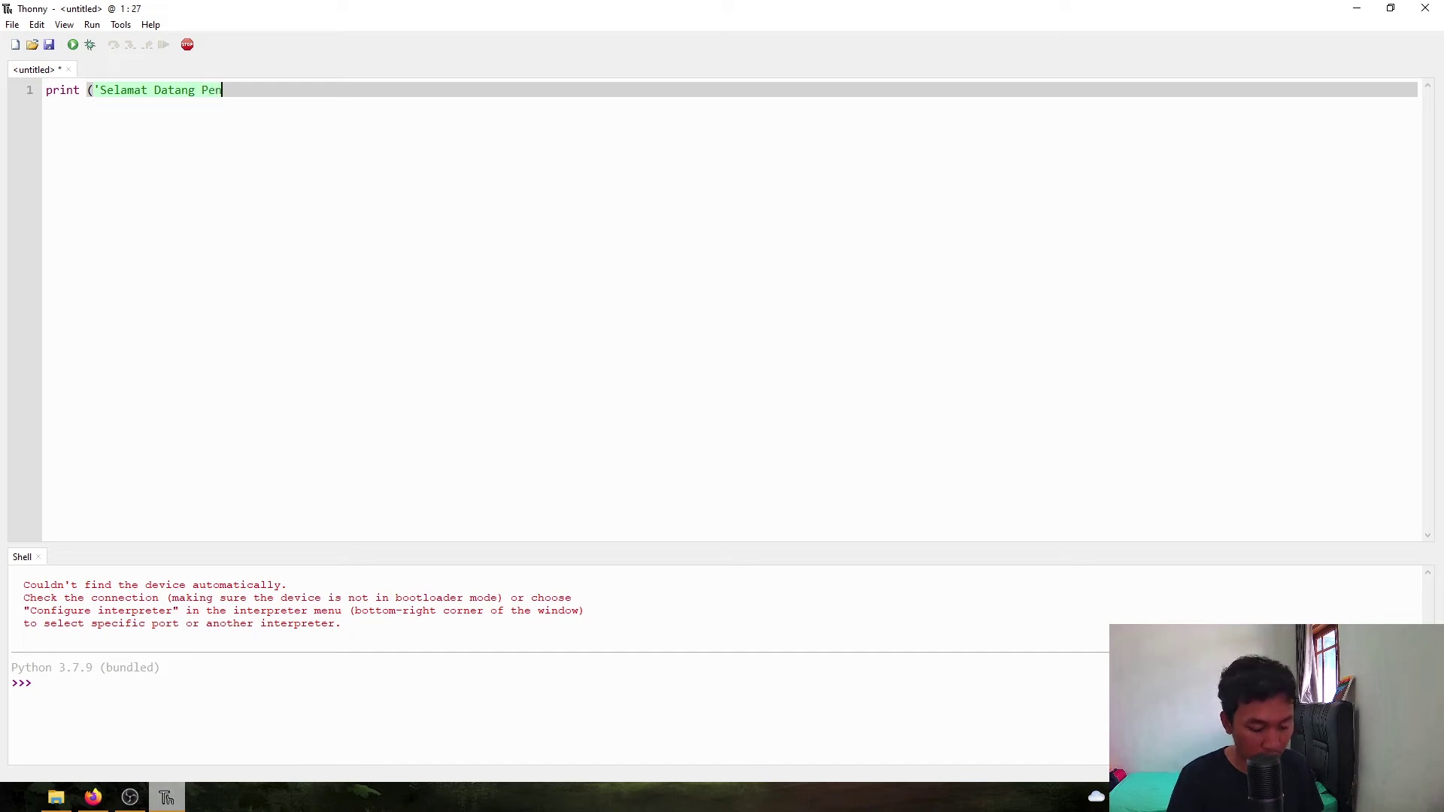
type("onton Cha")
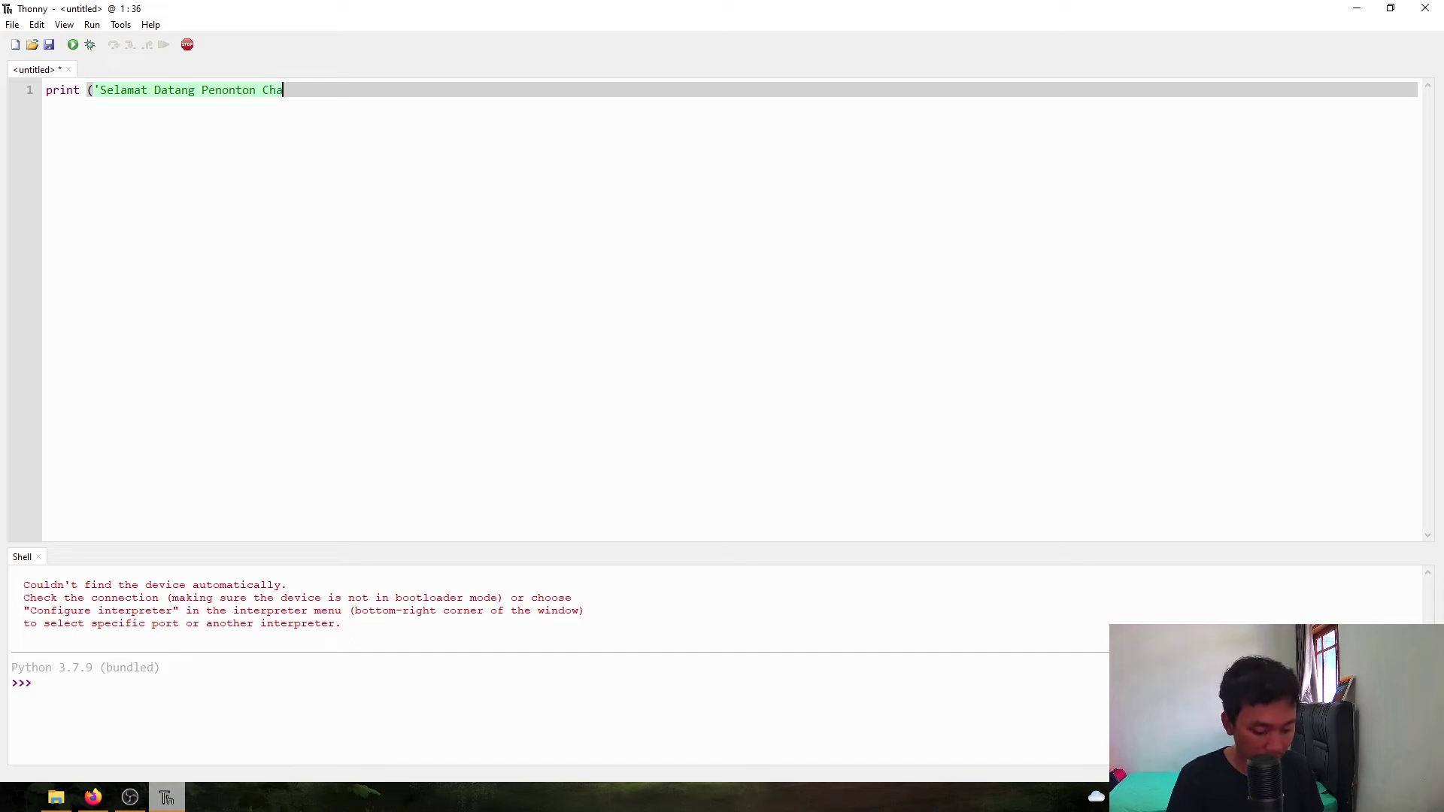
type("nnel PAsti Bisa!!")
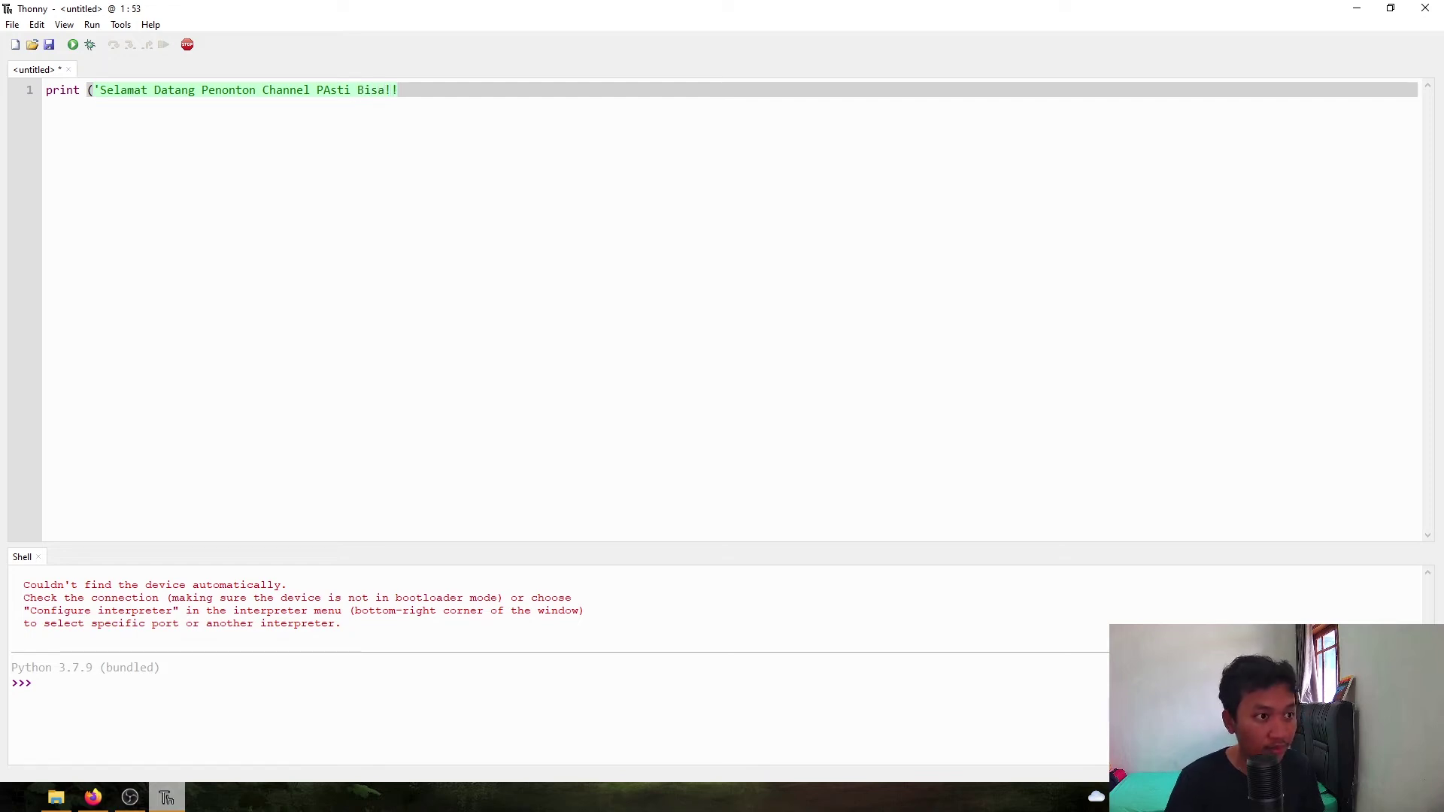
type("!')")
key("Return")
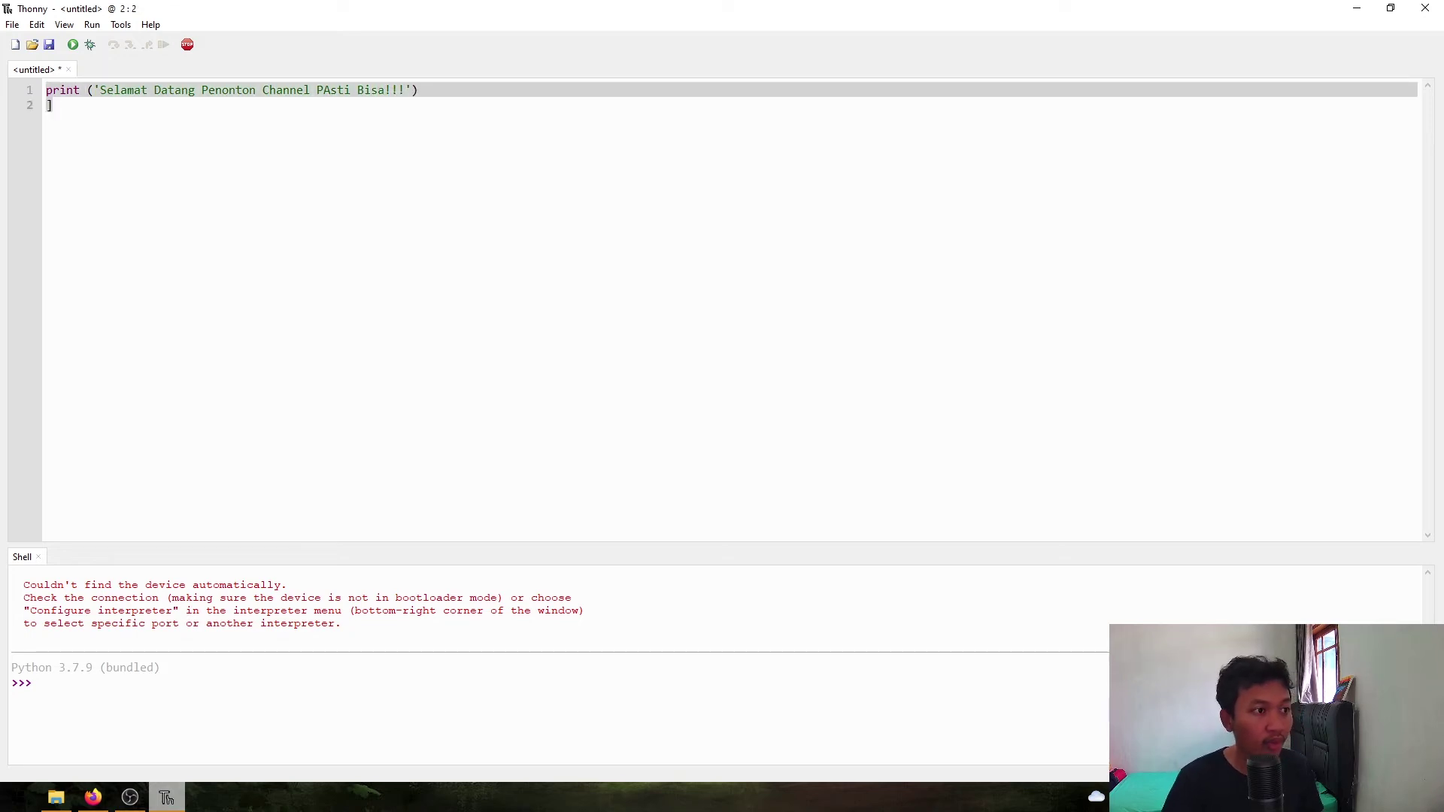
key("BackSpace")
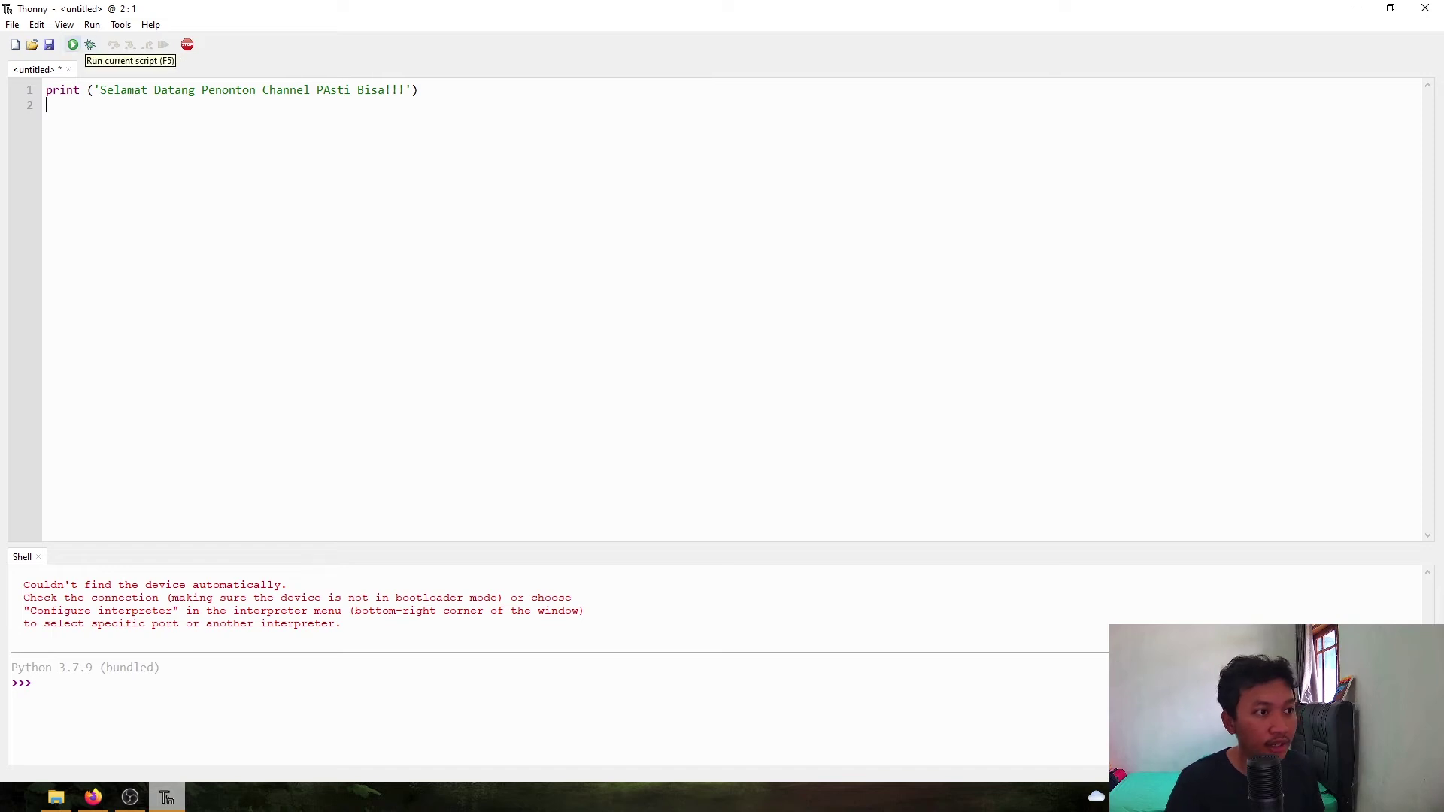
Run the current script, saving it as the Python file "pembukaan" in the Thony folder.
left_click(72, 45)
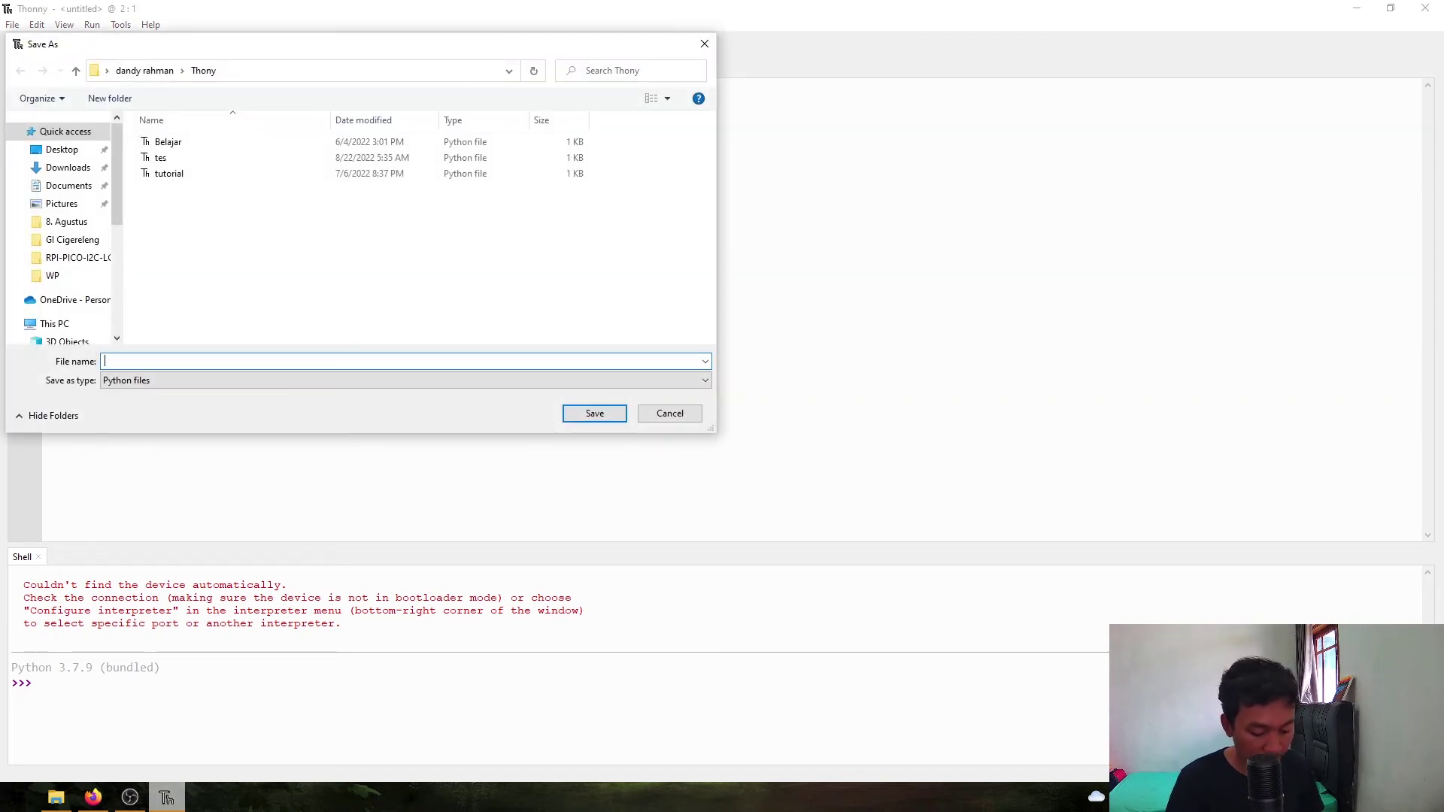
type("pembukaan")
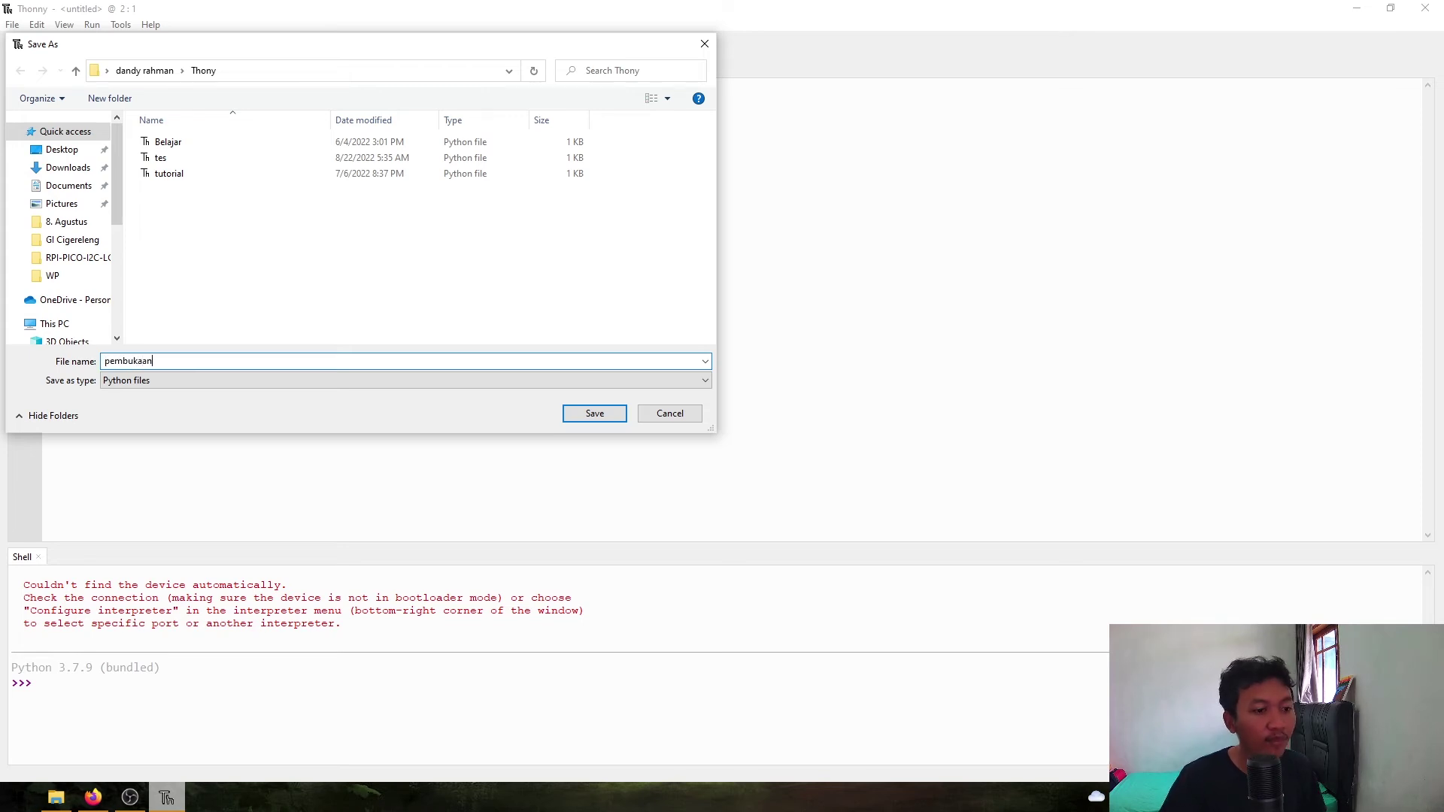
key("Return")
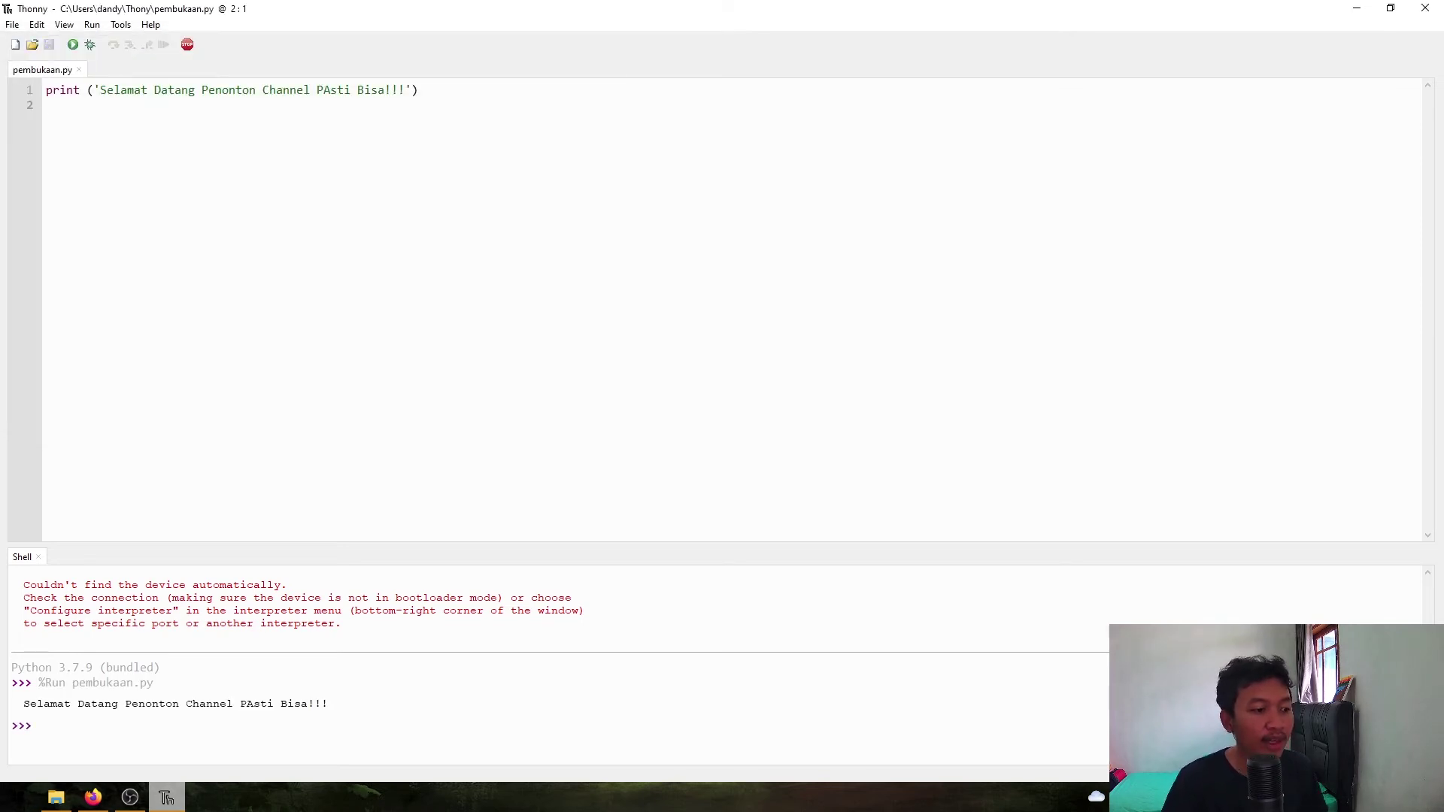
Insert two blank lines above the print statement in pembukaan.py.
left_click_drag(70, 703, 40, 725)
left_click(294, 584)
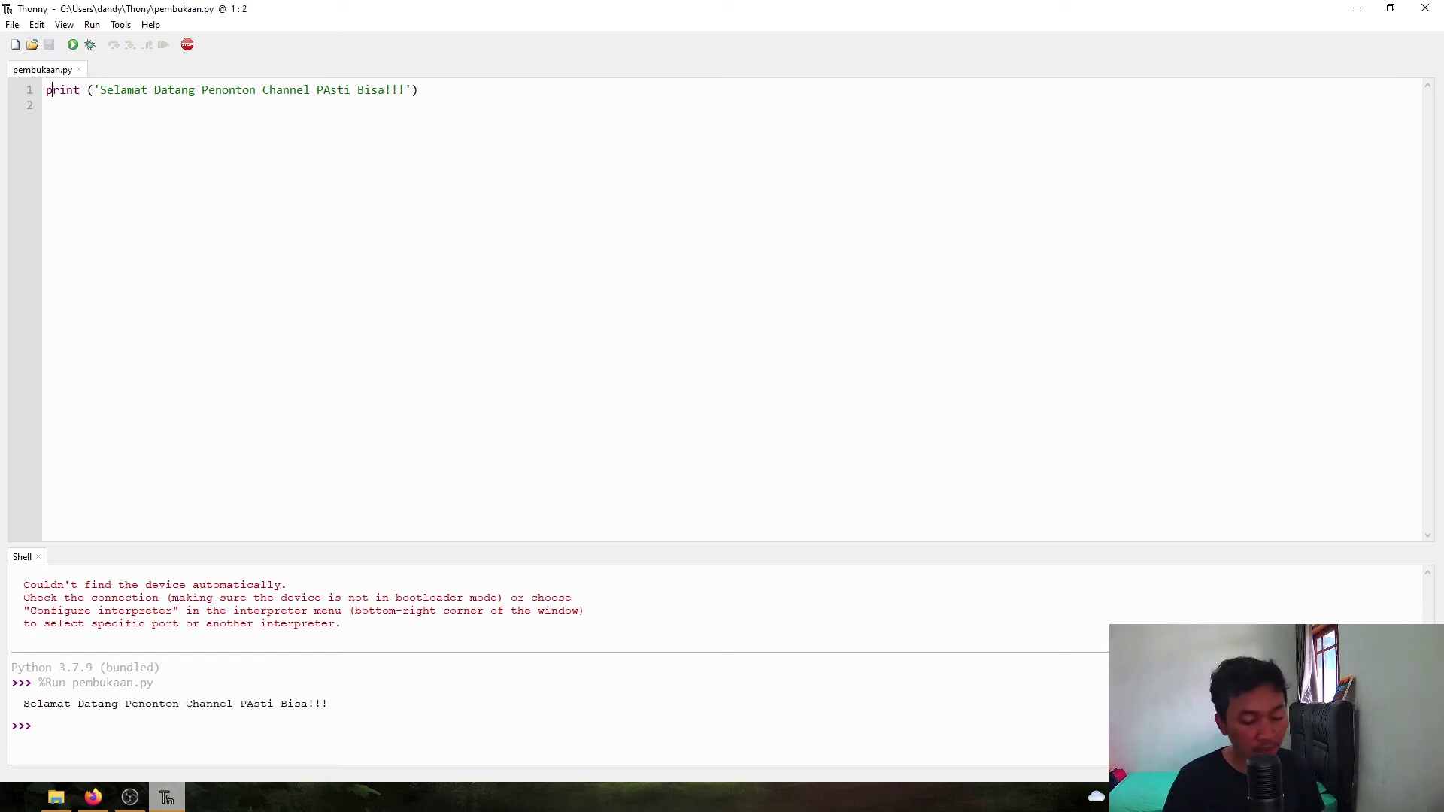
key("Return")
key("Return")
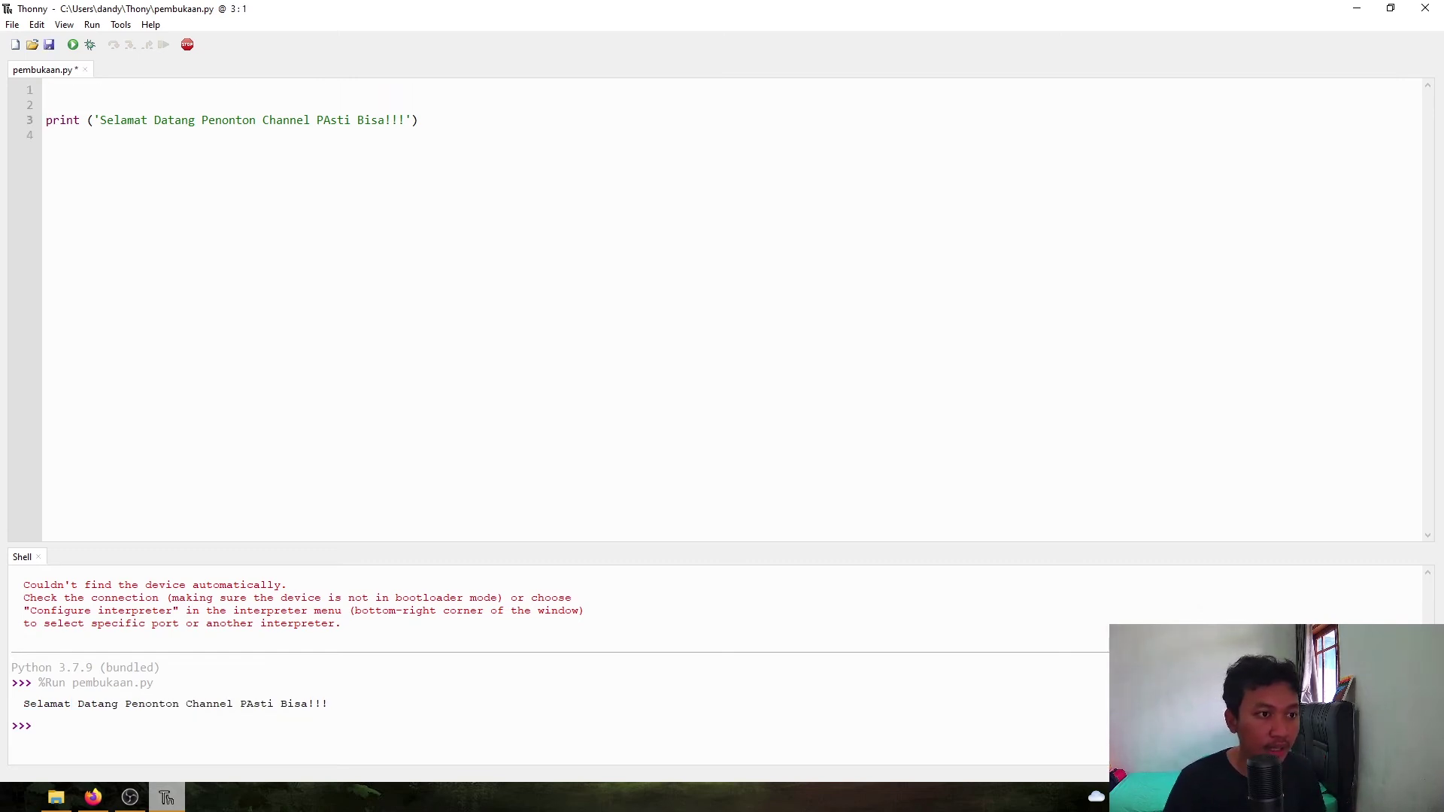
left_click(418, 120)
type(";")
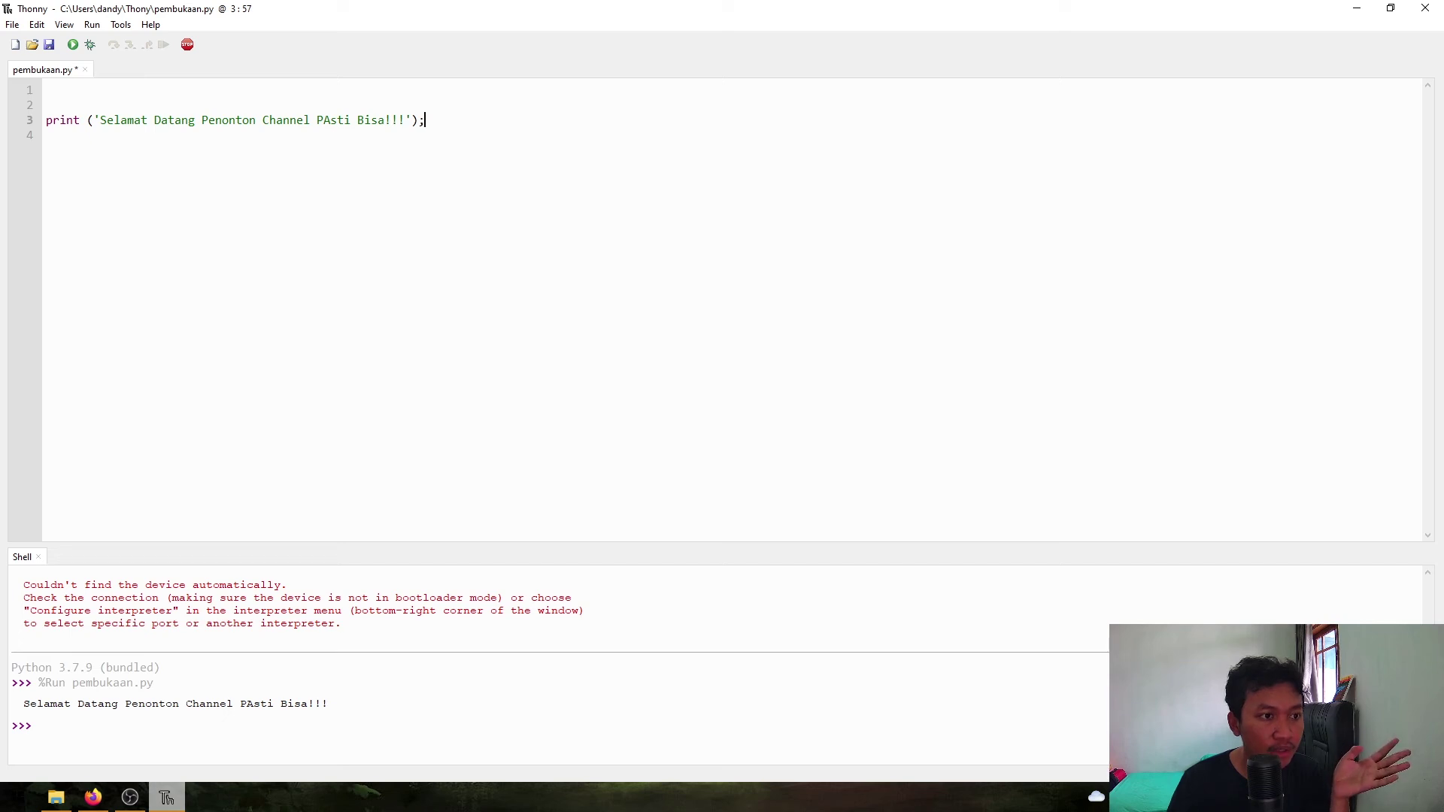
key("BackSpace")
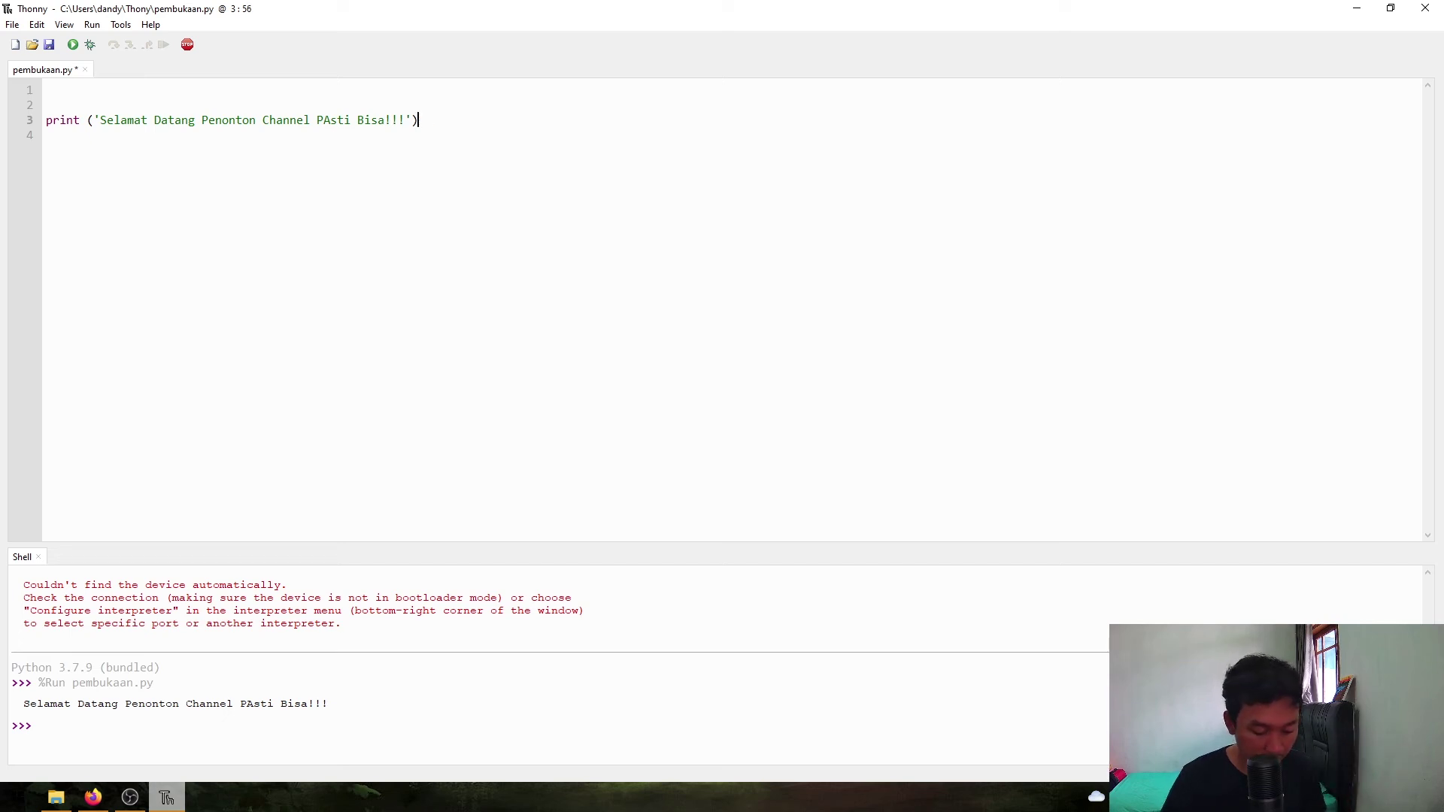
type("print")
key("BackSpace")
key("BackSpace")
key("BackSpace")
key("BackSpace")
key("BackSpace")
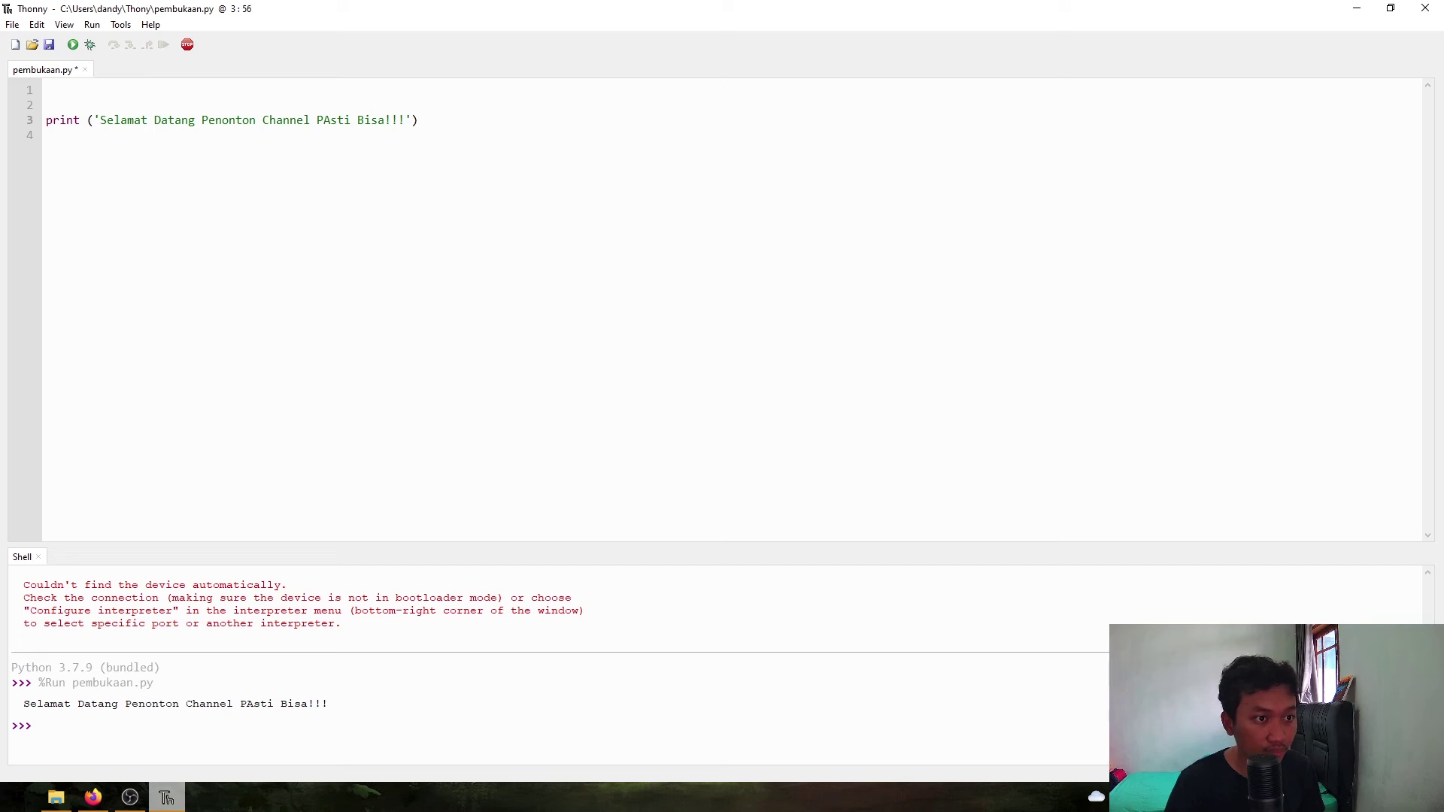
Add the line print ('Hallo') directly below the welcome print statement in pembukaan.py.
key("Return")
type("print '")
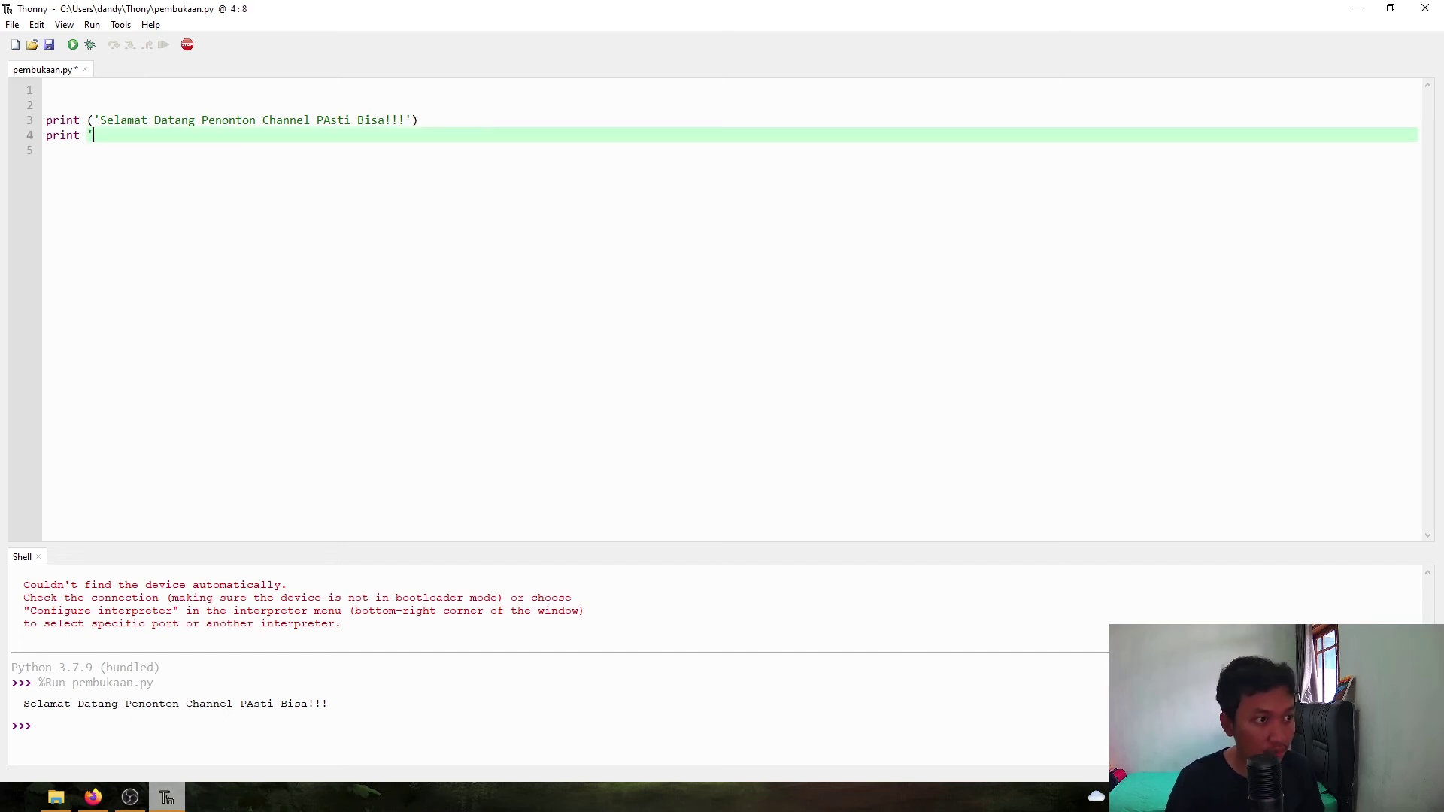
key("BackSpace")
type("(")
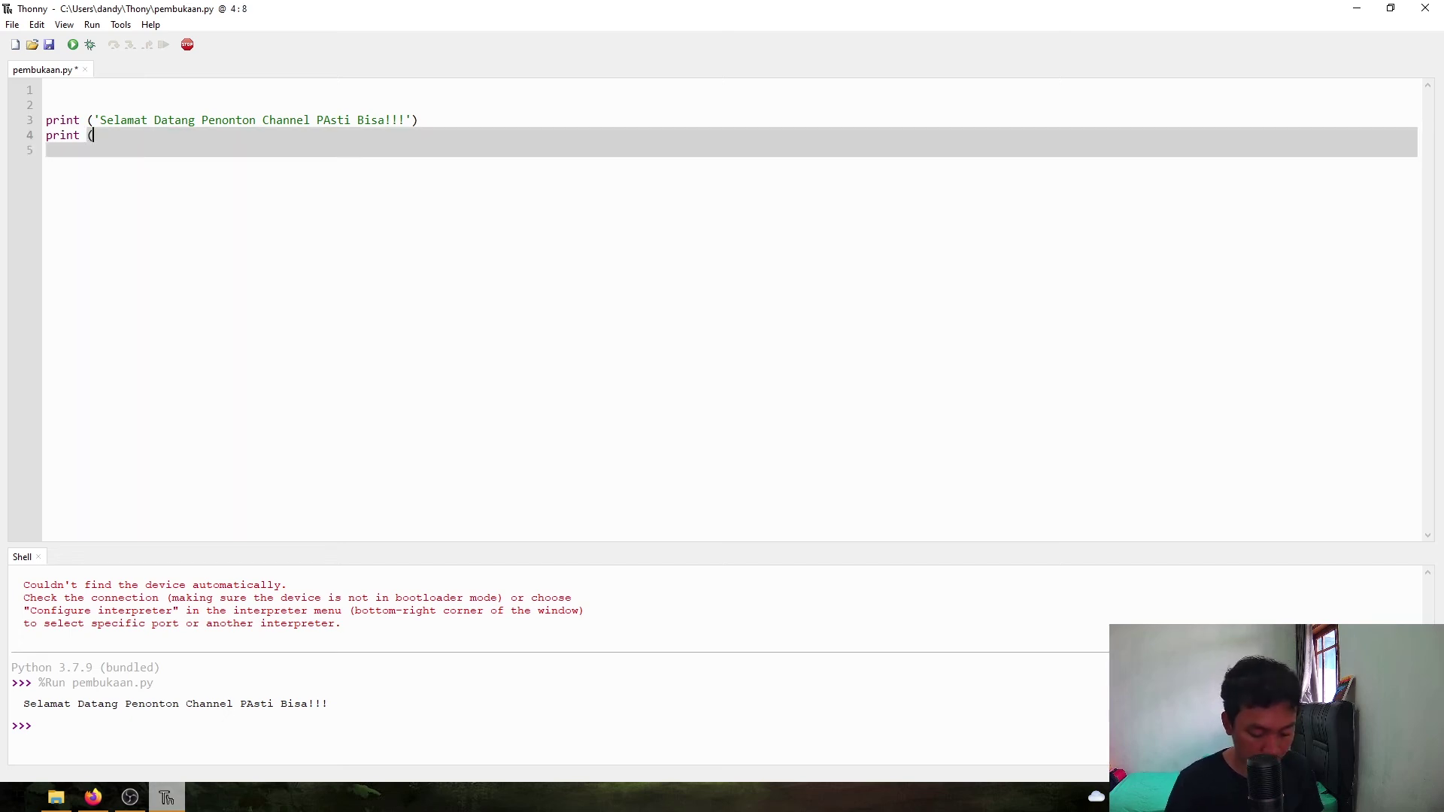
type("'Hallo")
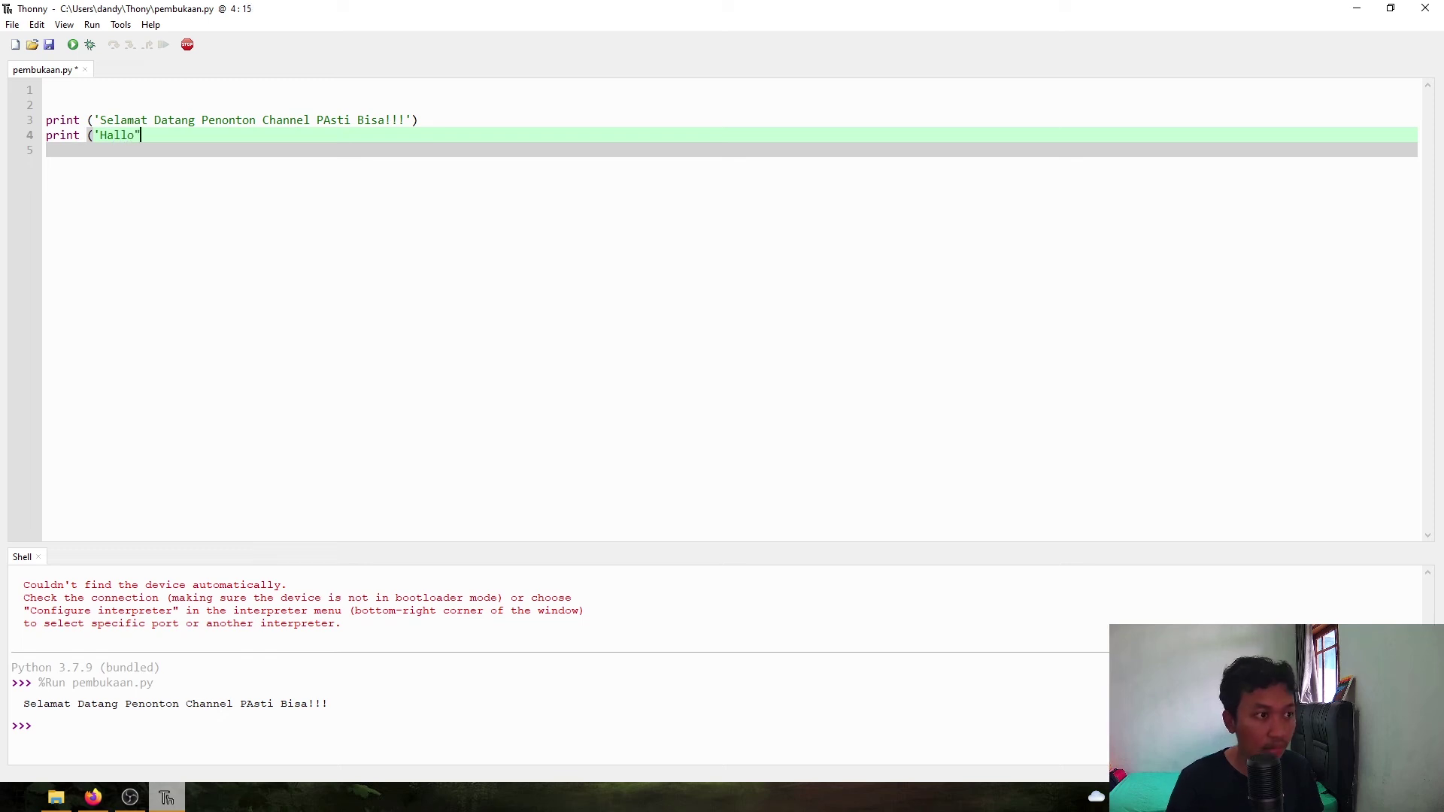
type("'")
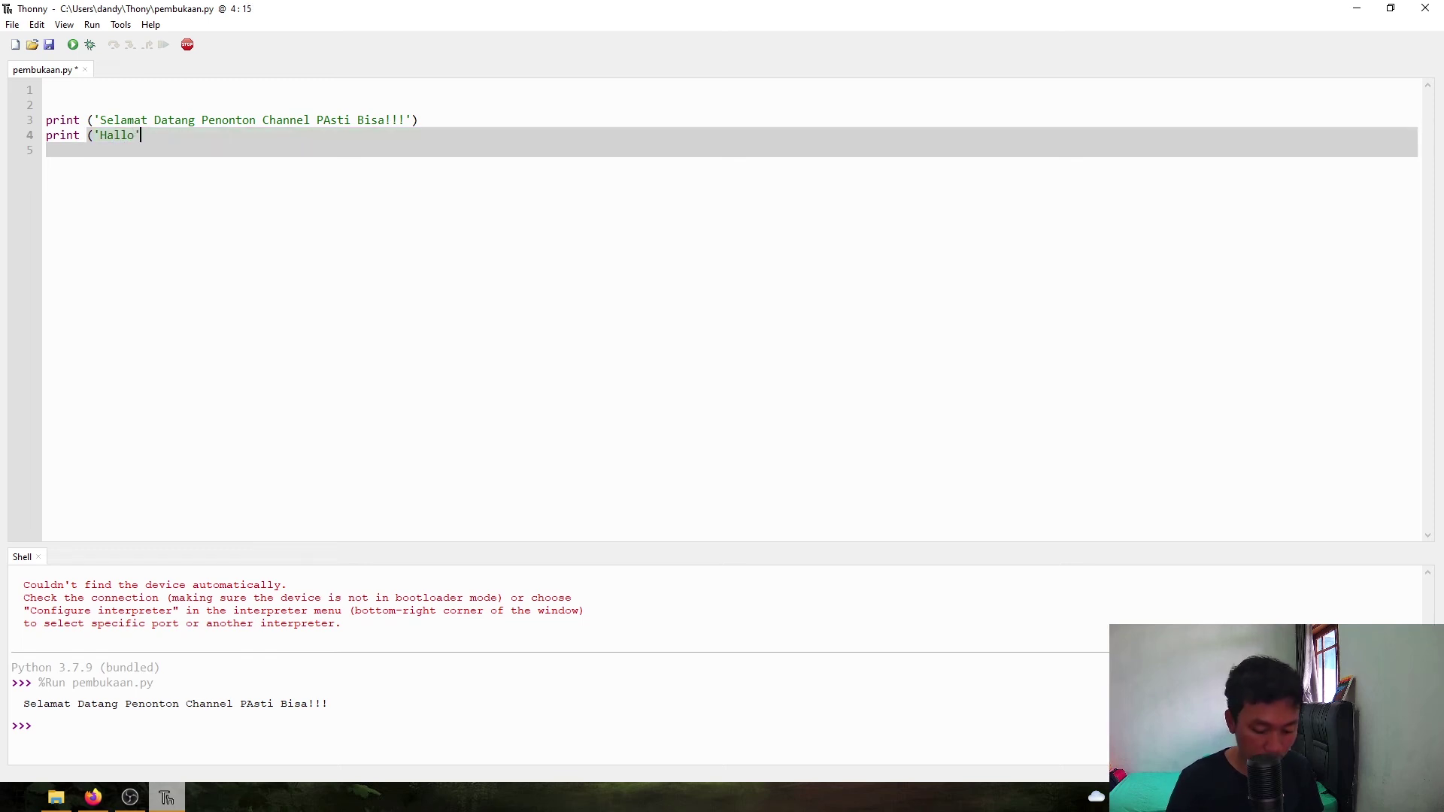
type(")")
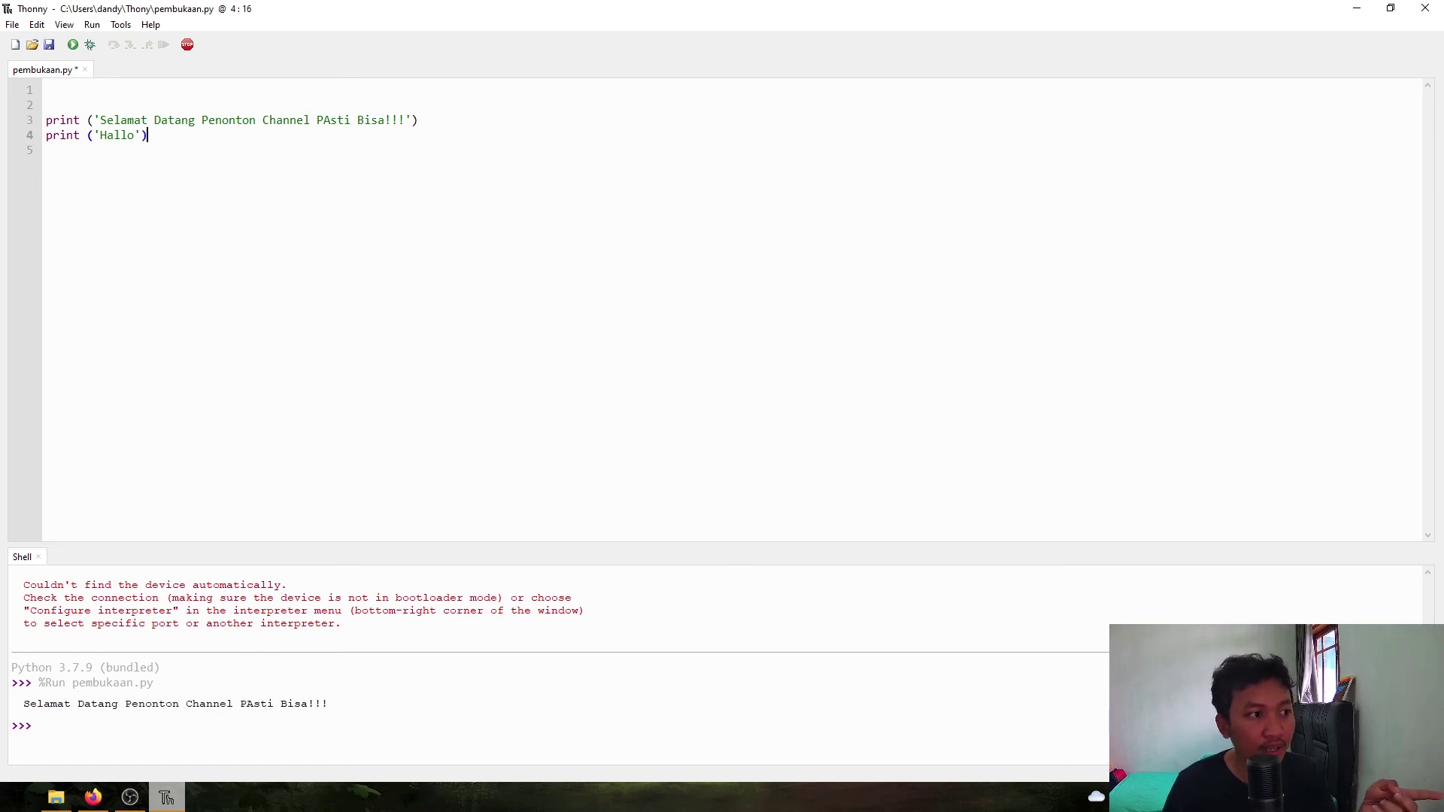
Remove the two blank lines above the print statements and run the script.
left_click(47, 104)
key("BackSpace")
key("Delete")
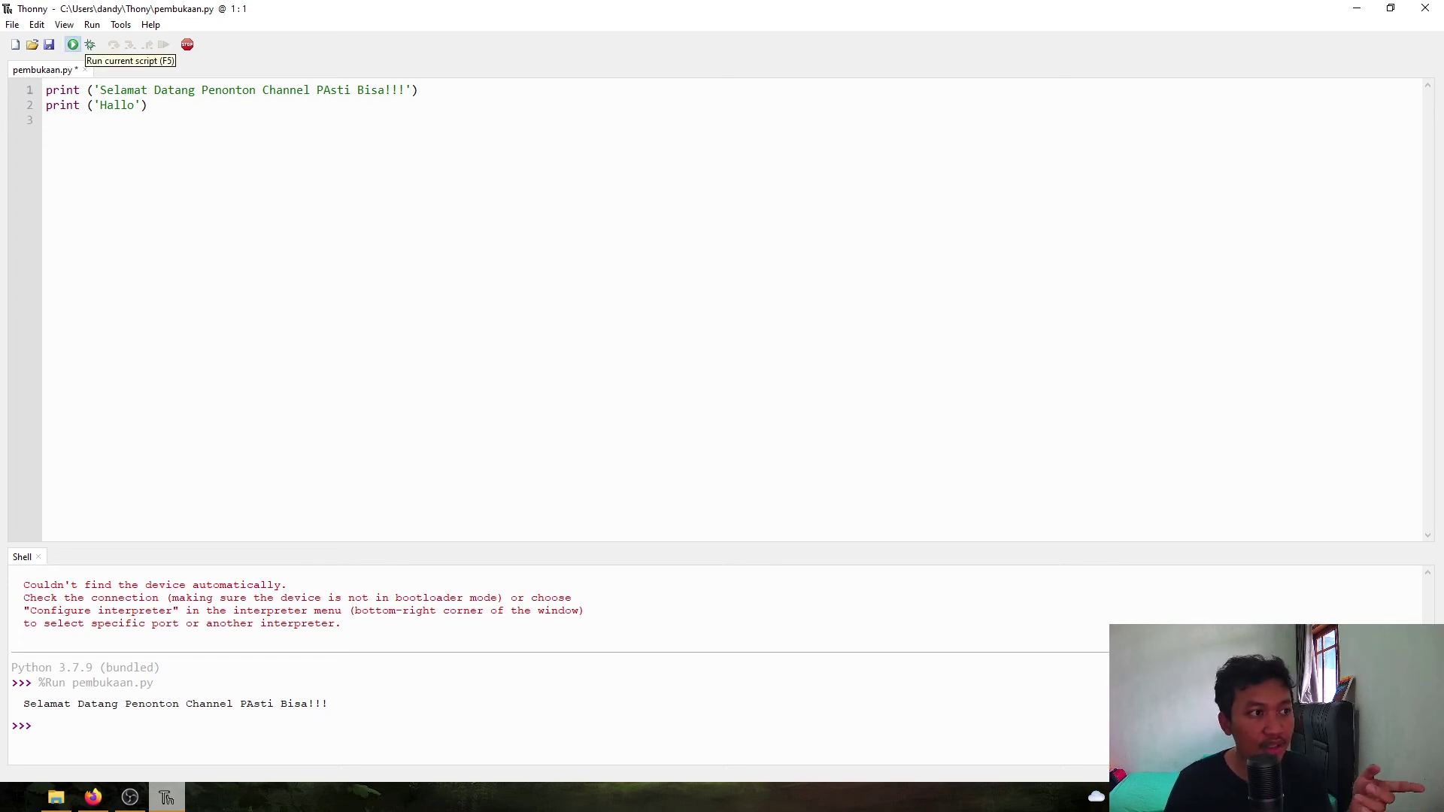
left_click(73, 45)
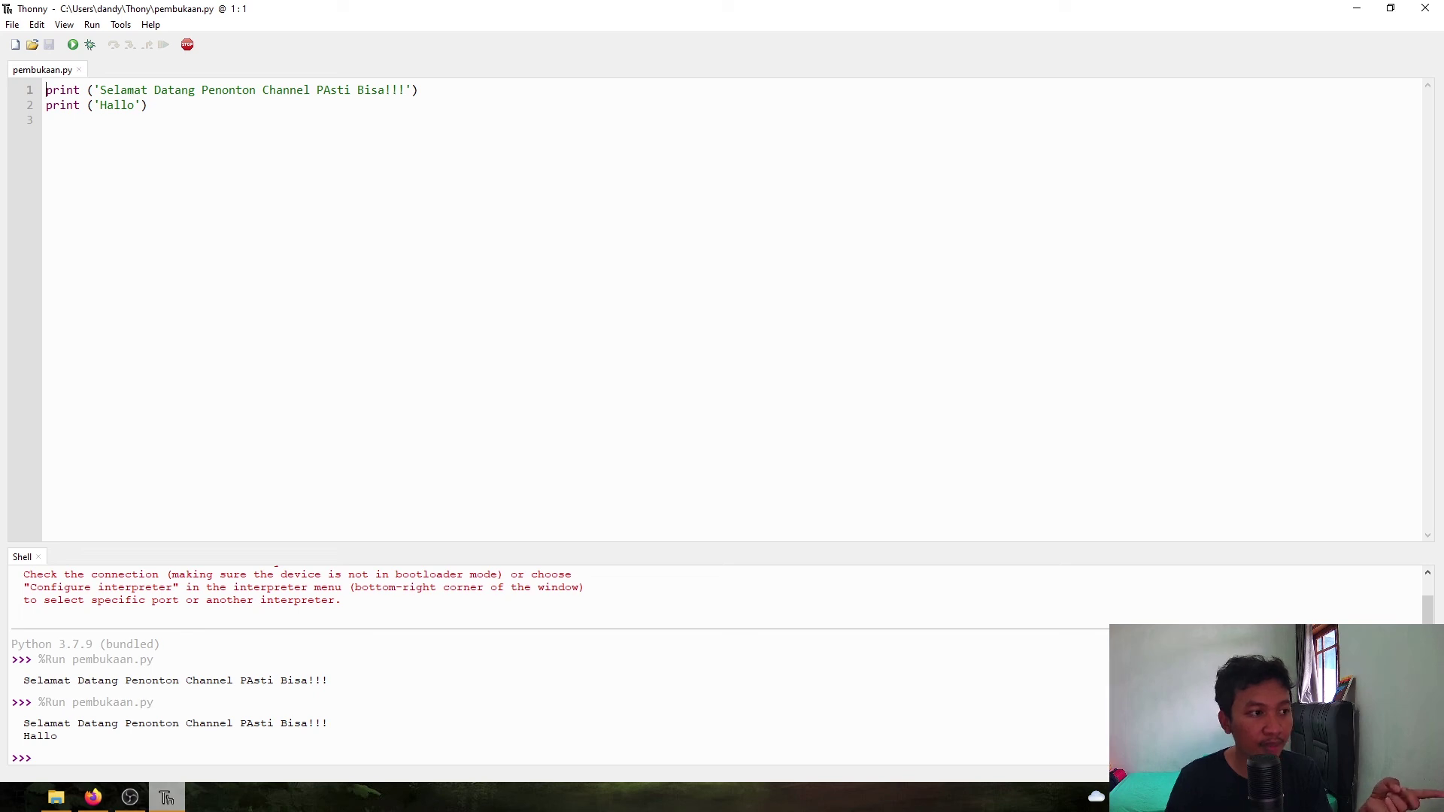
Try running the script with both print statements joined on one line, separated only by a space, and close the Assistant pane.
key("Down")
key("BackSpace")
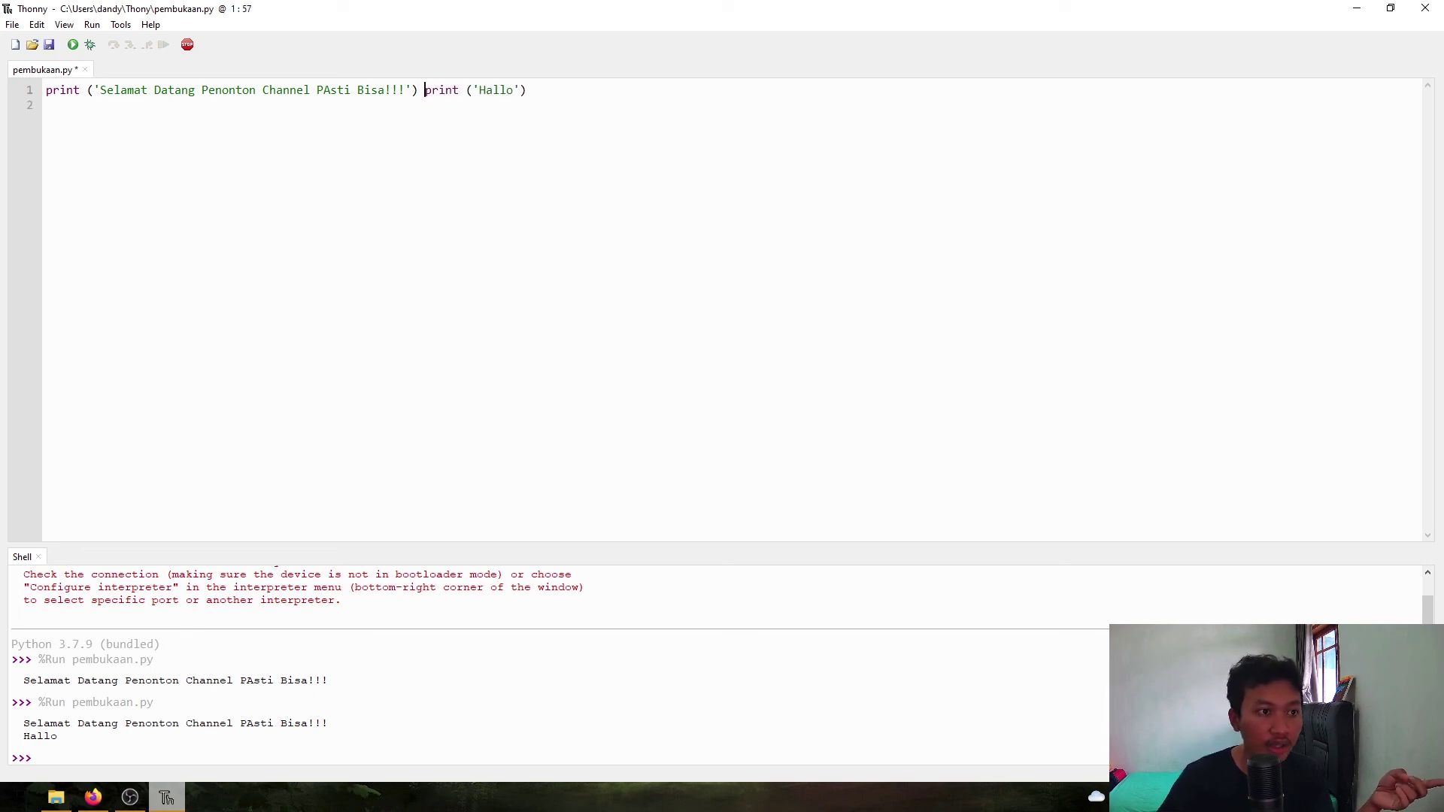
left_click(73, 45)
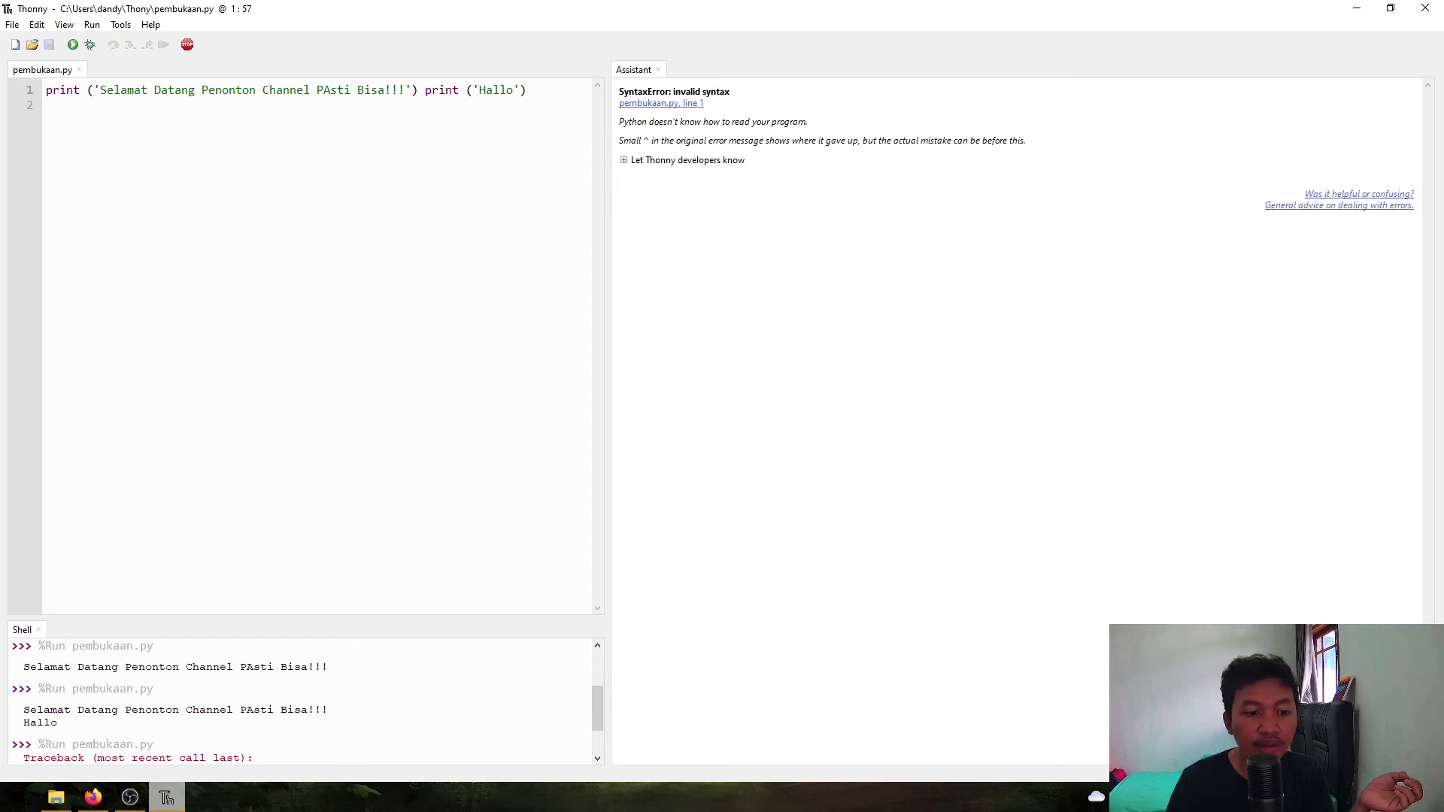
left_click(658, 70)
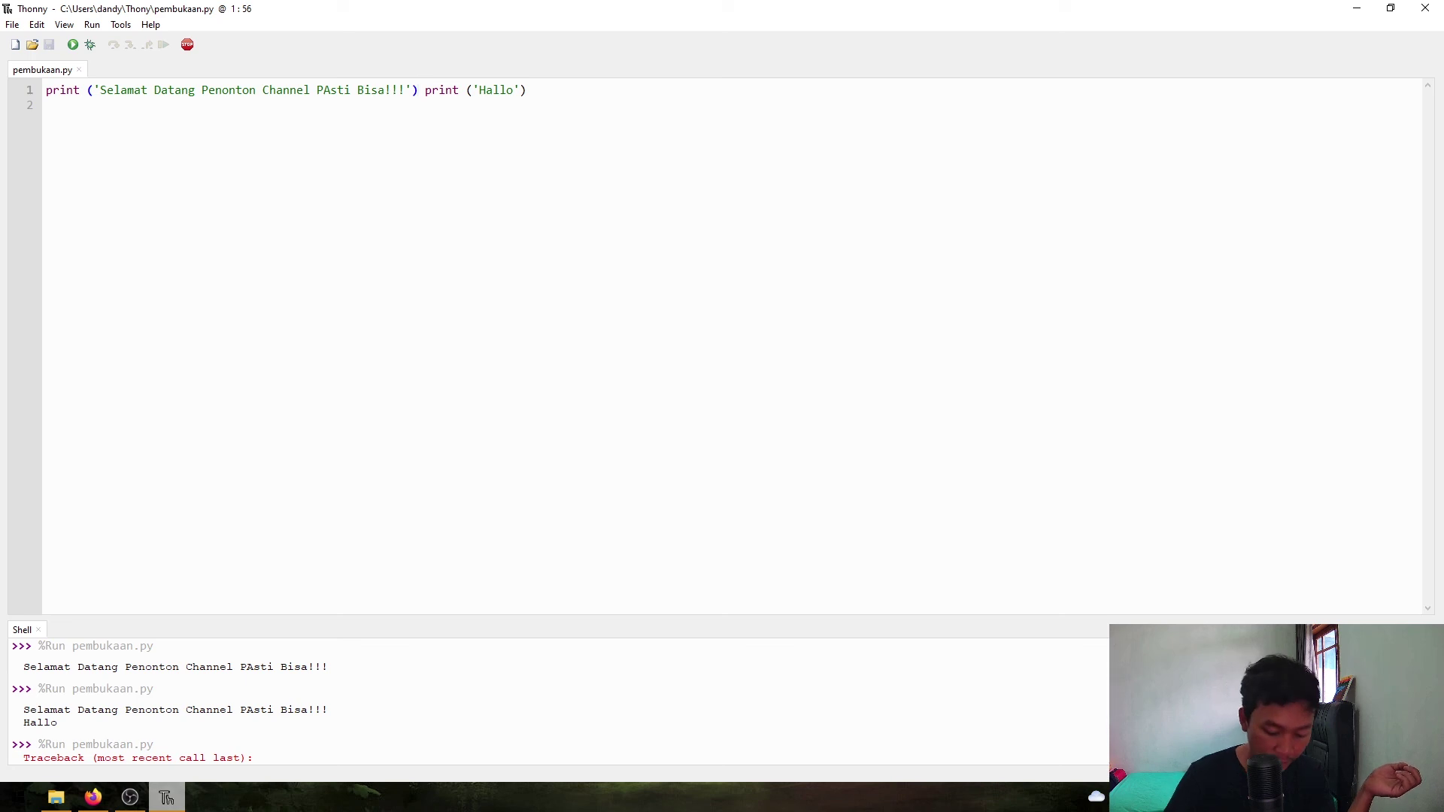
Separate the two print statements on line 1 with a semicolon and run the script again.
type(";")
left_click(73, 45)
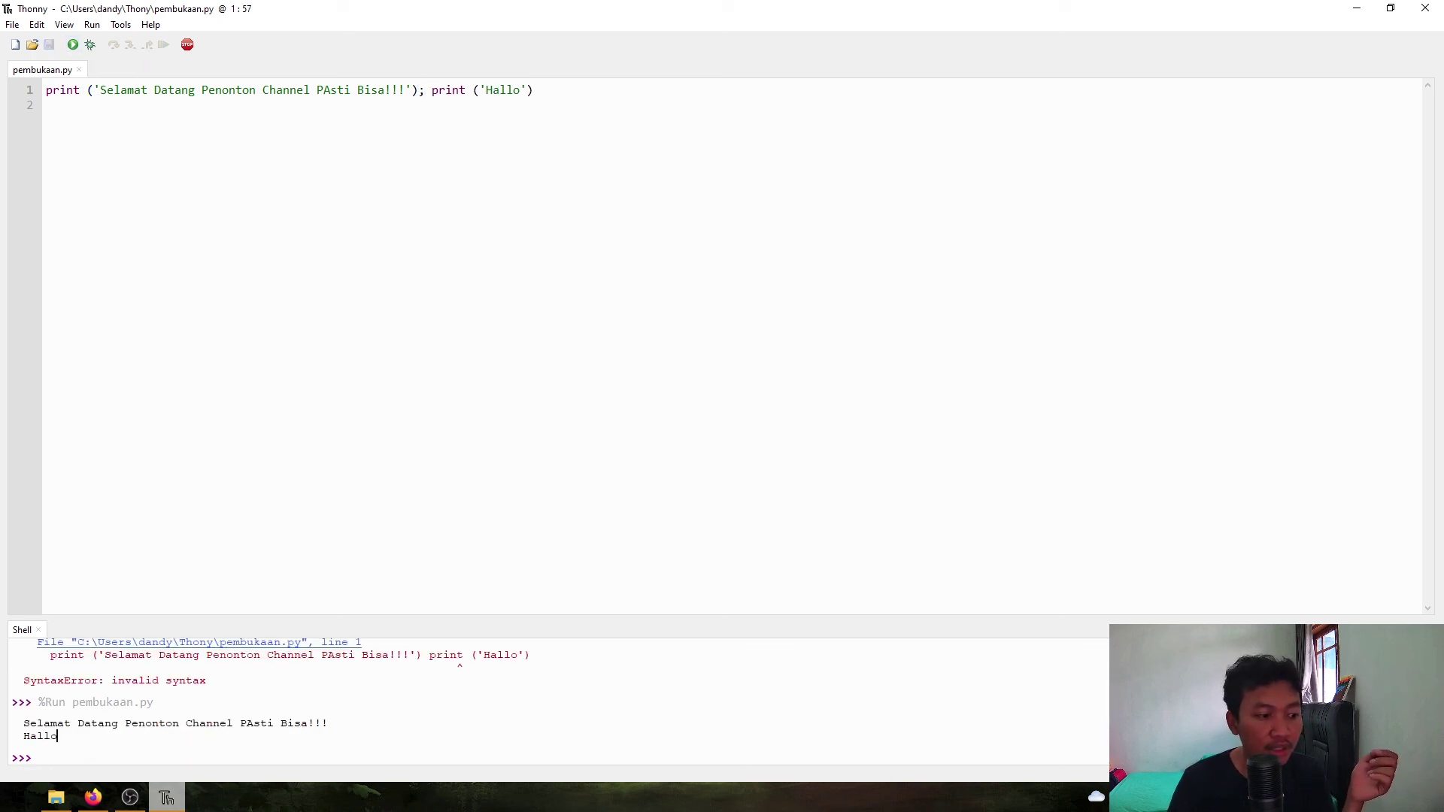
left_click_drag(57, 736, 51, 737)
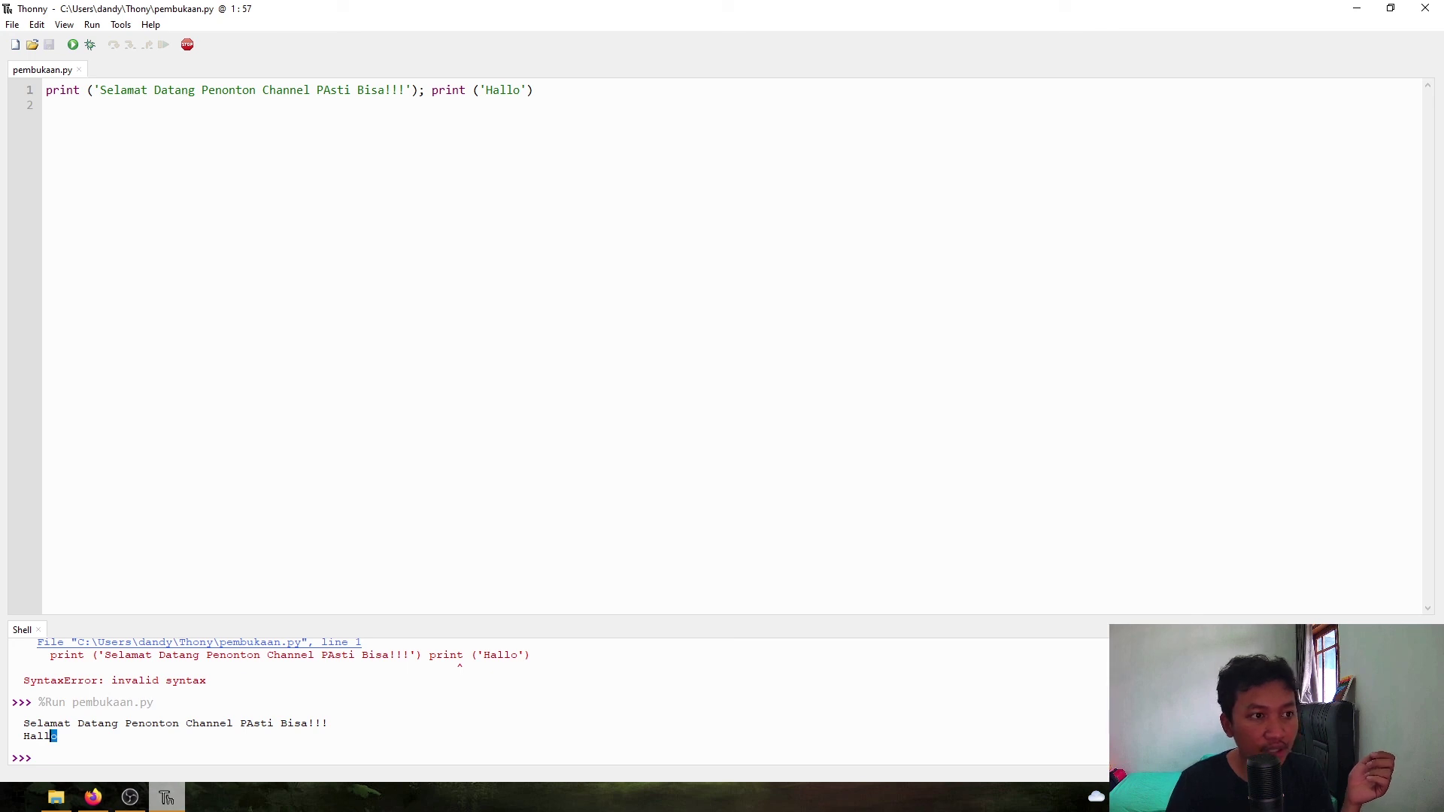
Remove the semicolon and space between the print statements and put print ('Hallo') back on its own line.
left_click(425, 90)
key("BackSpace")
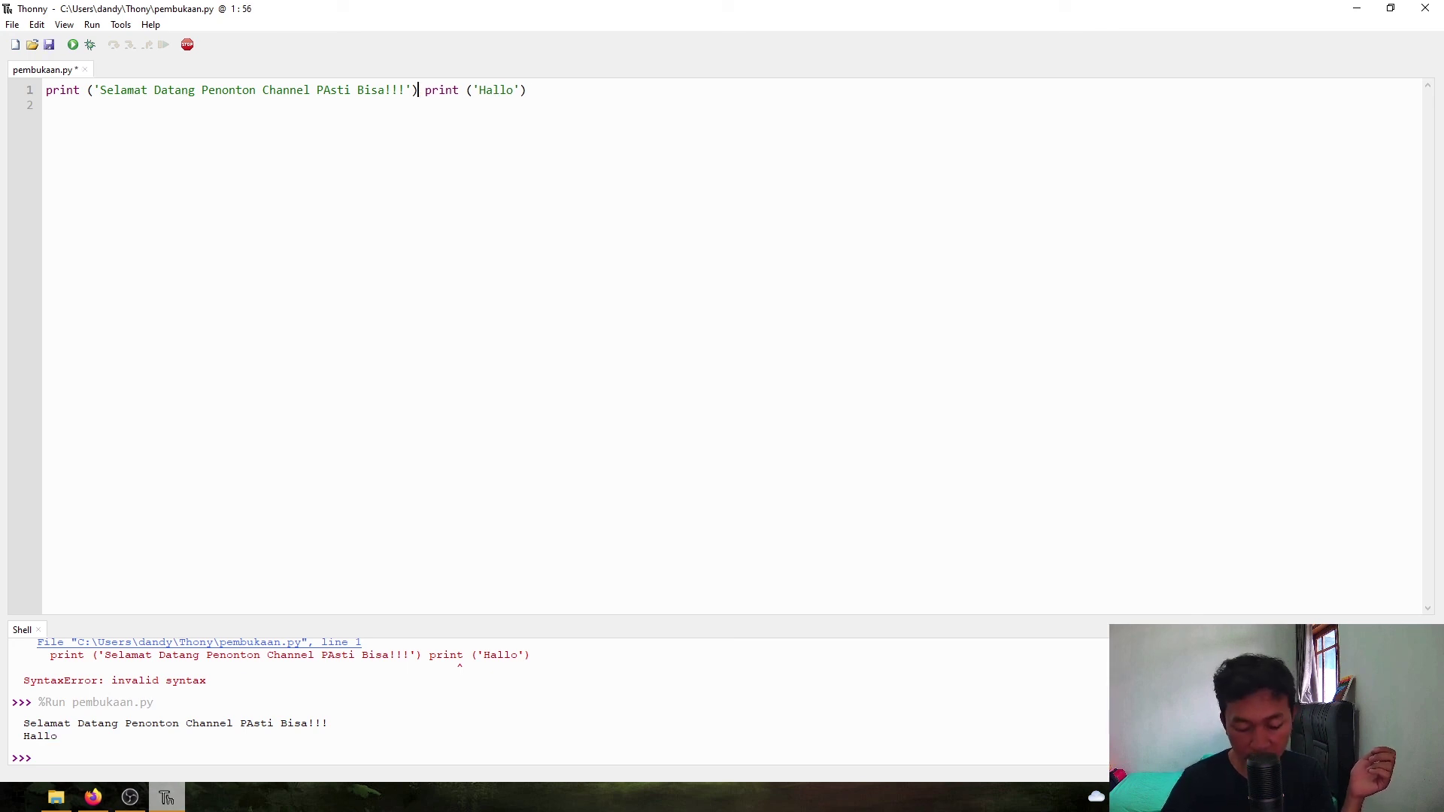
key("Delete")
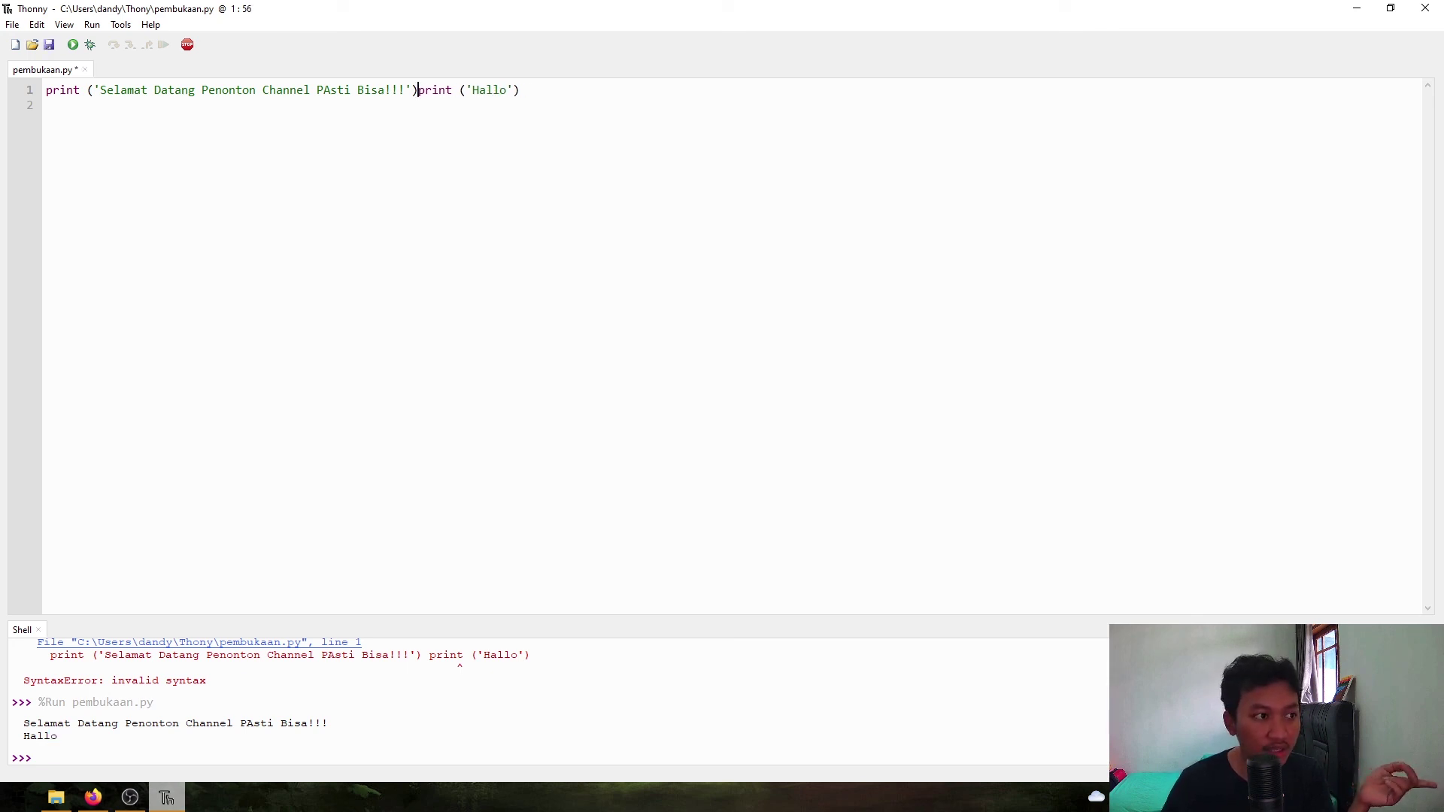
key("Return")
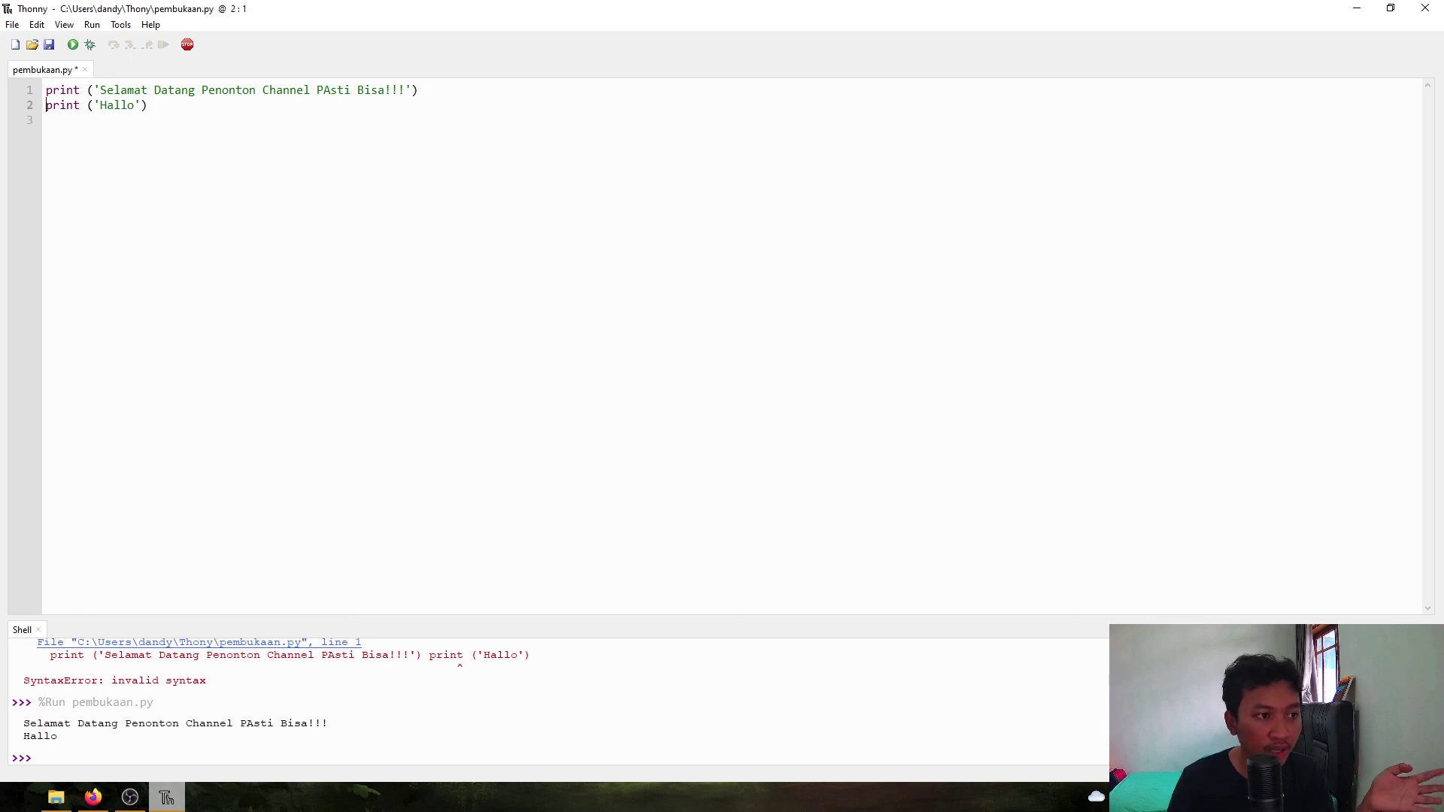